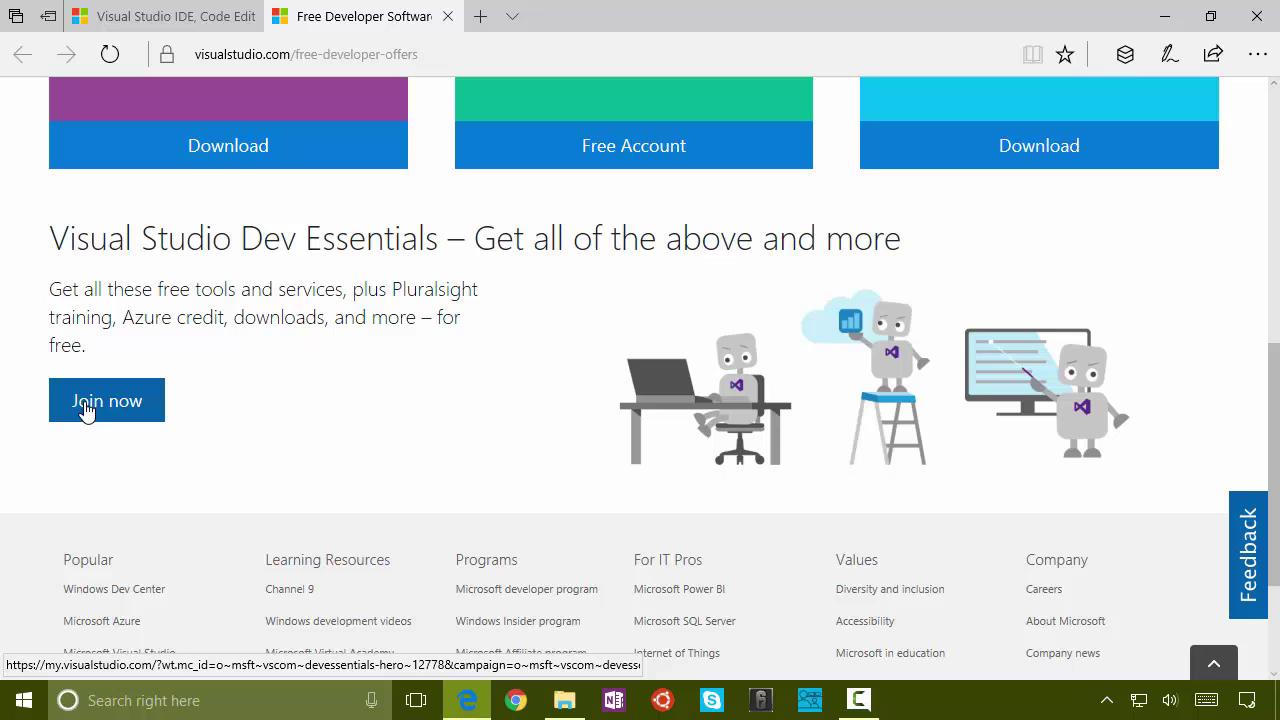
Step: Scroll to the top of the free developer offers page to show the Community, Team Services and Code tiles
{"action": "scroll", "coordinate": [386, 459], "scroll_direction": "up", "scroll_amount": 10}
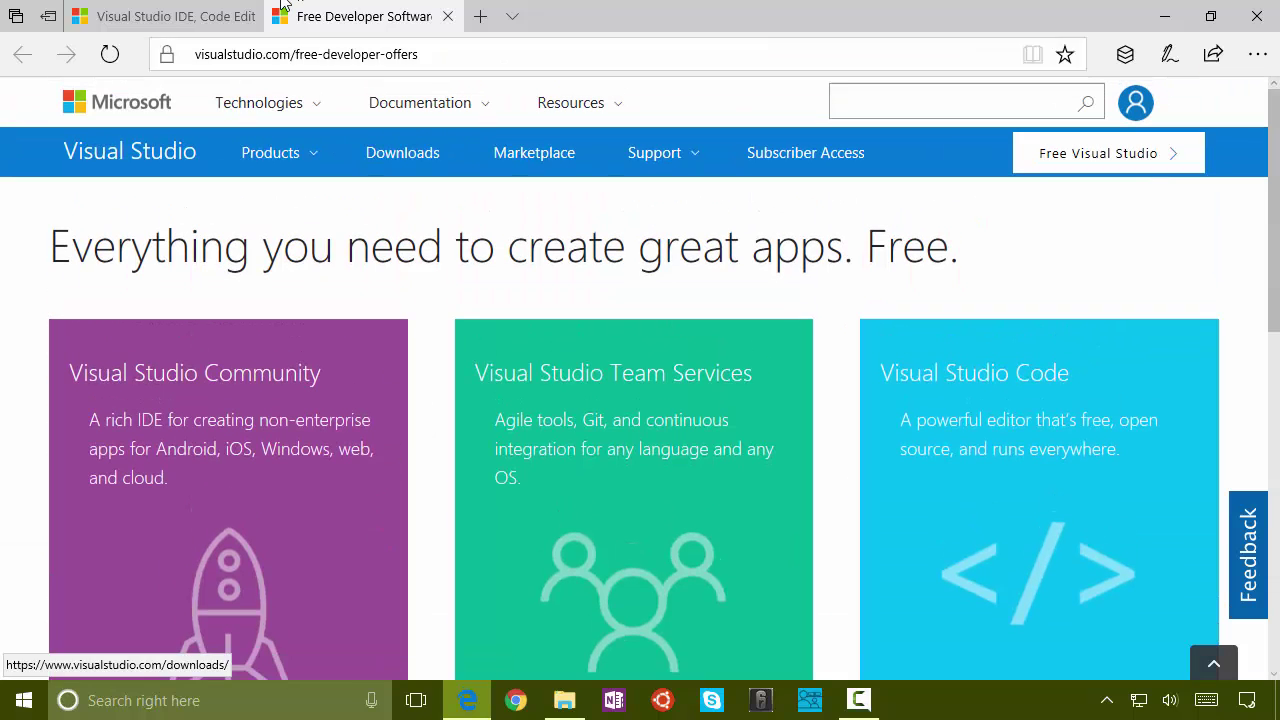
Step: Download the Visual Studio Community 2017 installer from visualstudio.com and save it
{"action": "left_click", "coordinate": [134, 14]}
{"action": "scroll", "coordinate": [407, 356], "scroll_direction": "down", "scroll_amount": 3}
{"action": "mouse_move", "coordinate": [400, 372]}
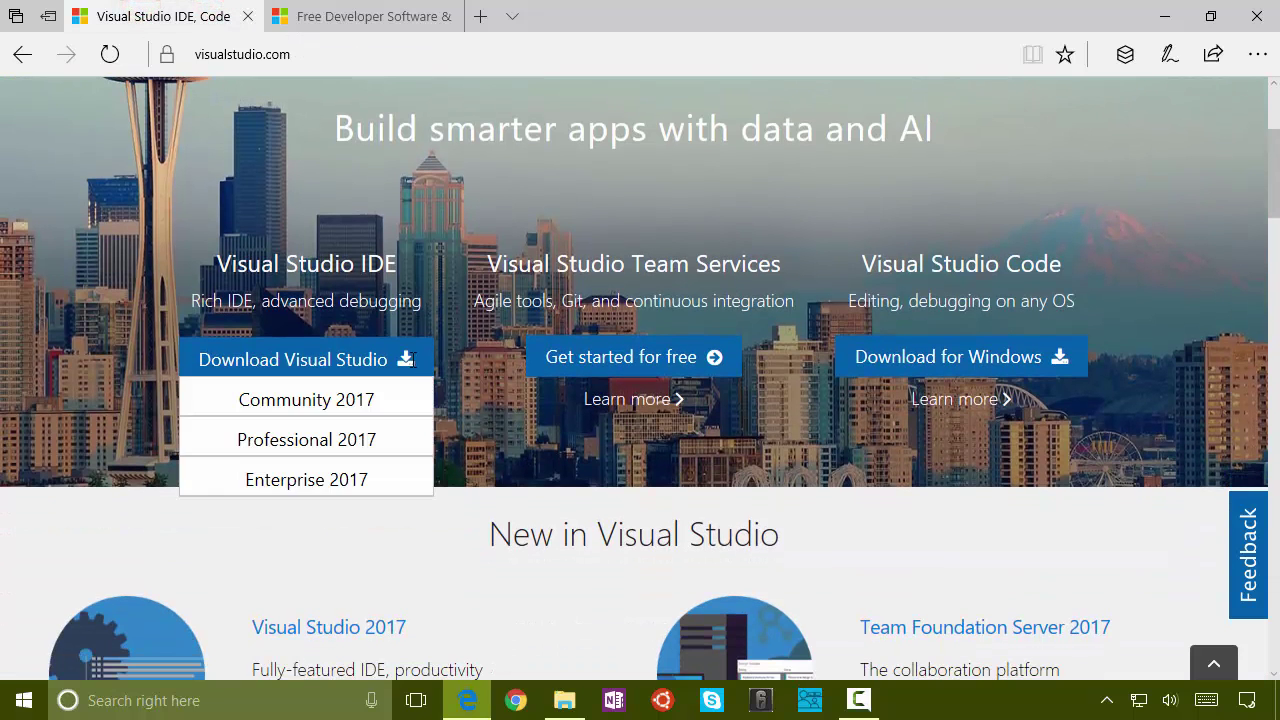
{"action": "left_click", "coordinate": [340, 399]}
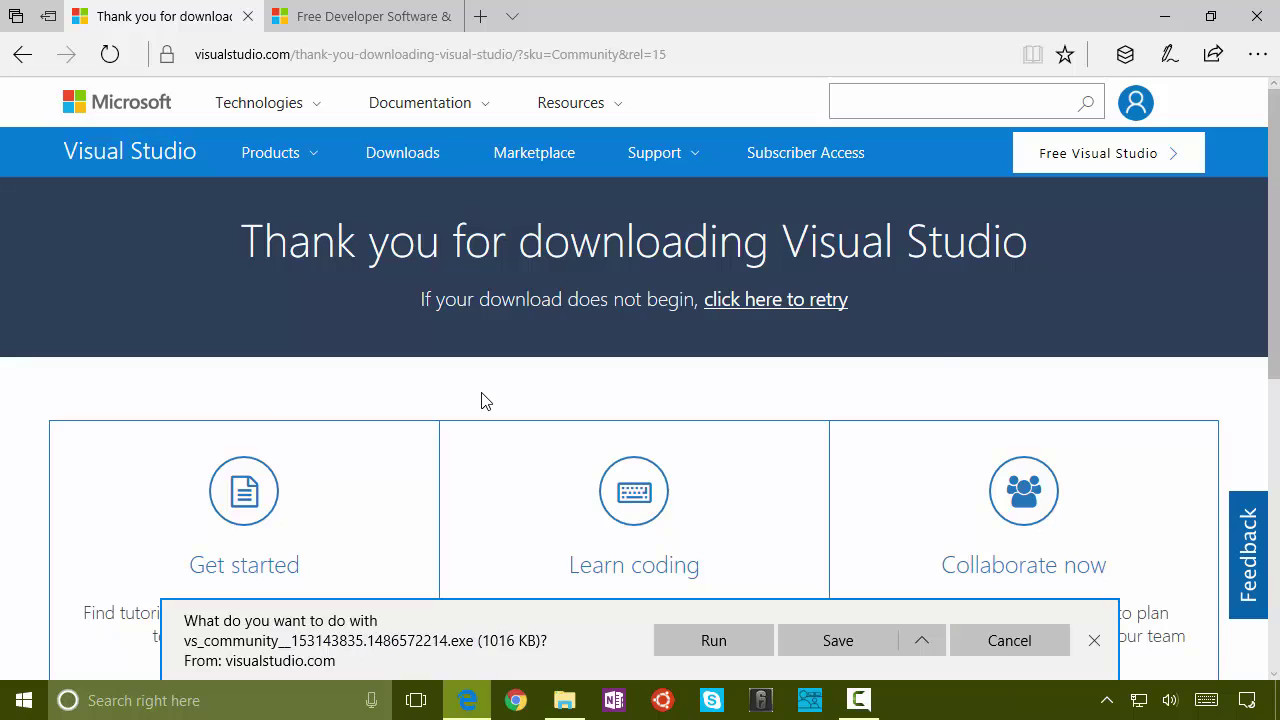
{"action": "left_click", "coordinate": [836, 644]}
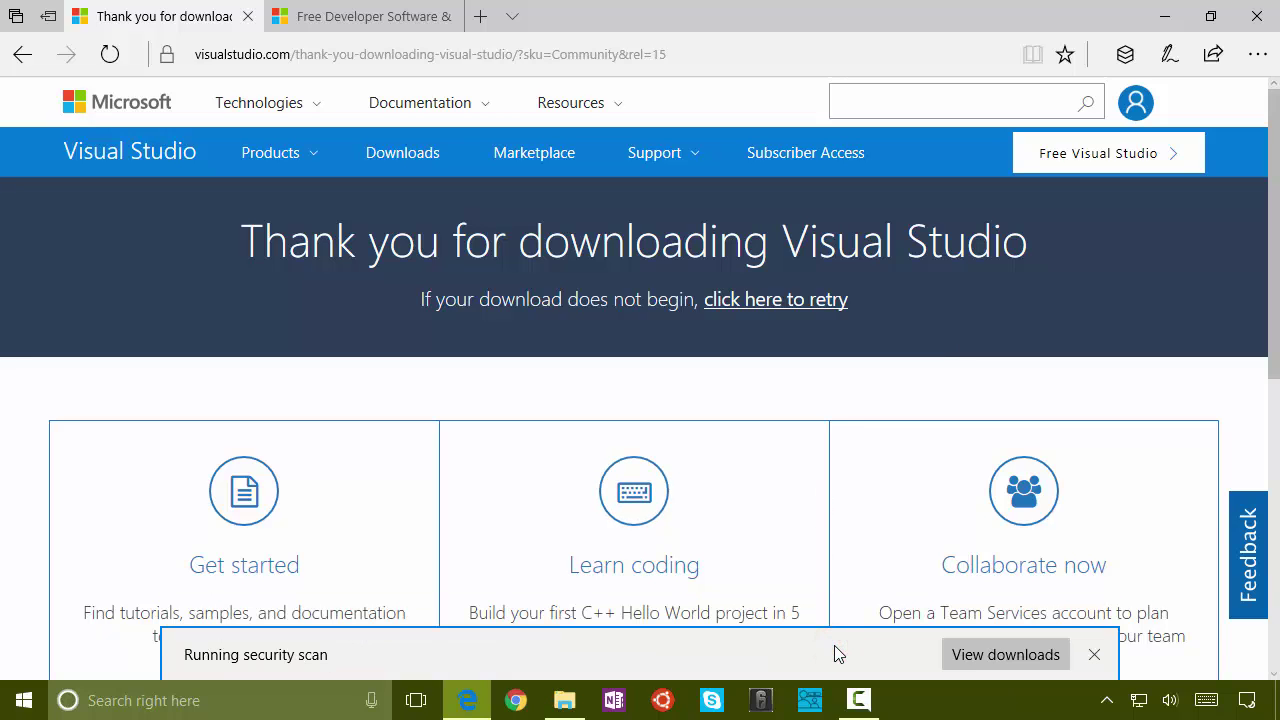
Step: Run the saved vs_community installer and accept the terms to reach the Community 2017 workloads
{"action": "left_click", "coordinate": [836, 653]}
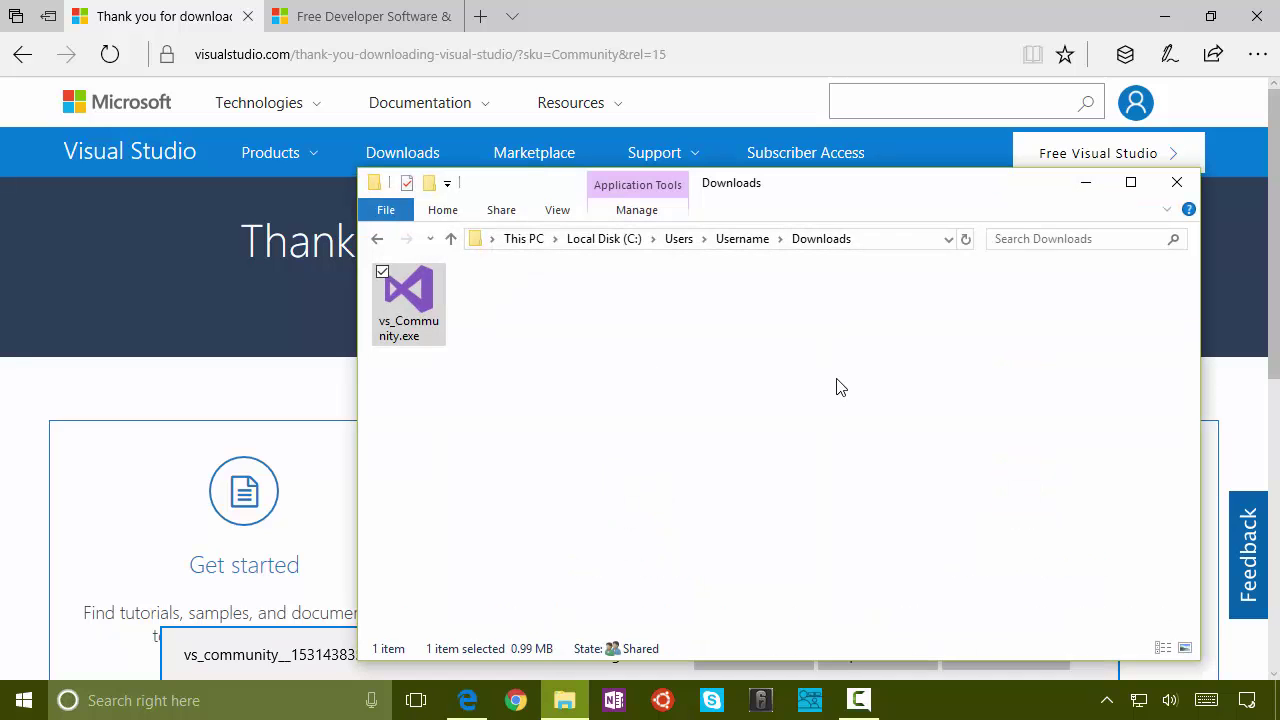
{"action": "left_click", "coordinate": [751, 652]}
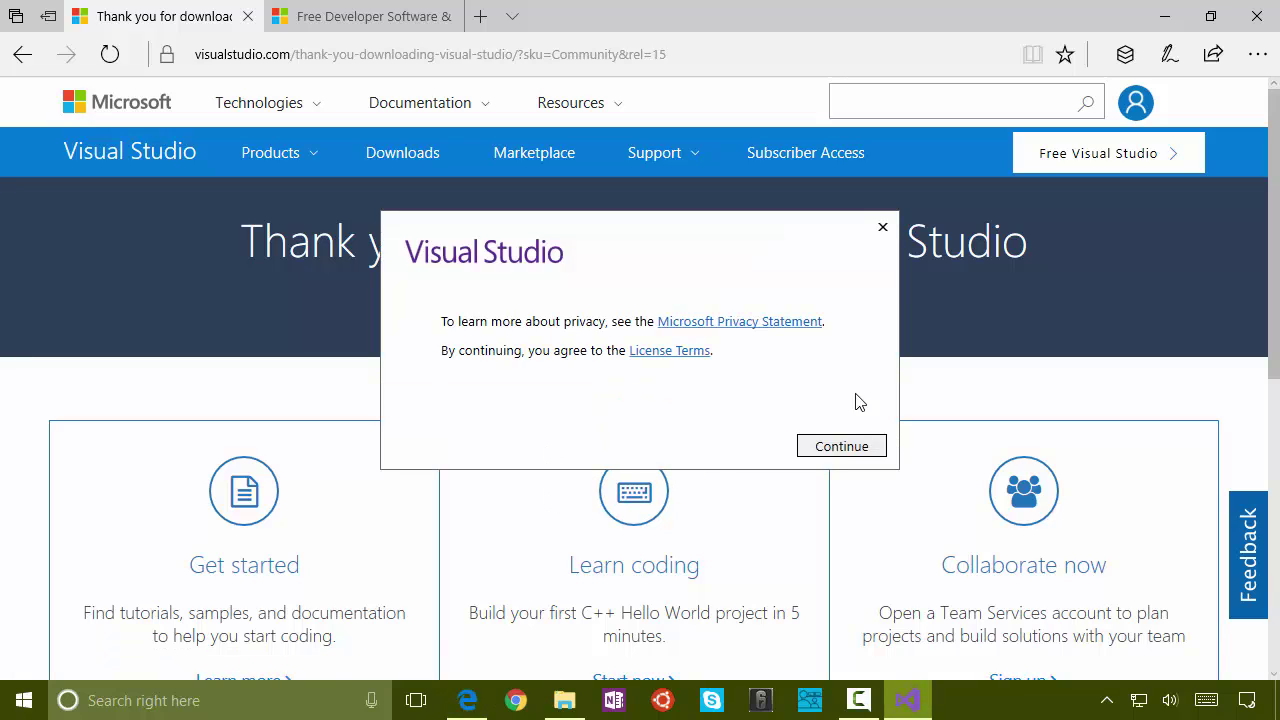
{"action": "left_click", "coordinate": [876, 447]}
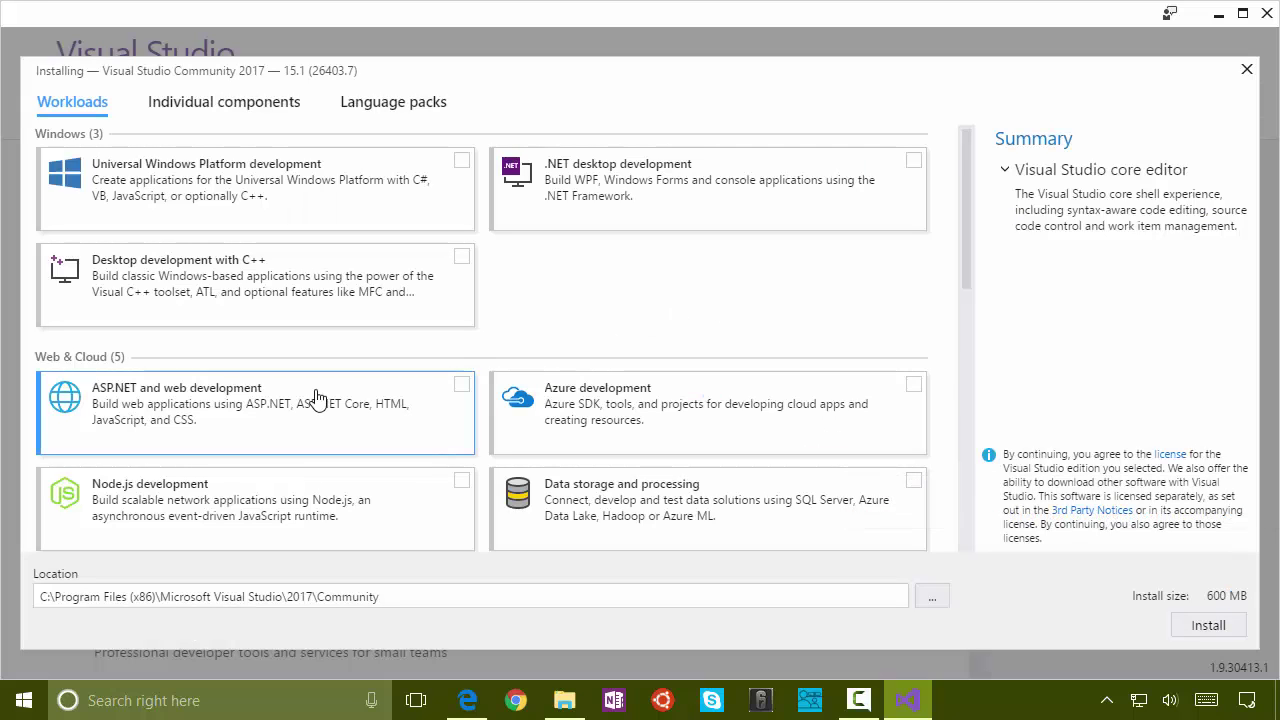
Step: Tick the ASP.NET and web development and .NET Core cross-platform workloads, reaching 4.76 GB
{"action": "left_click", "coordinate": [458, 389]}
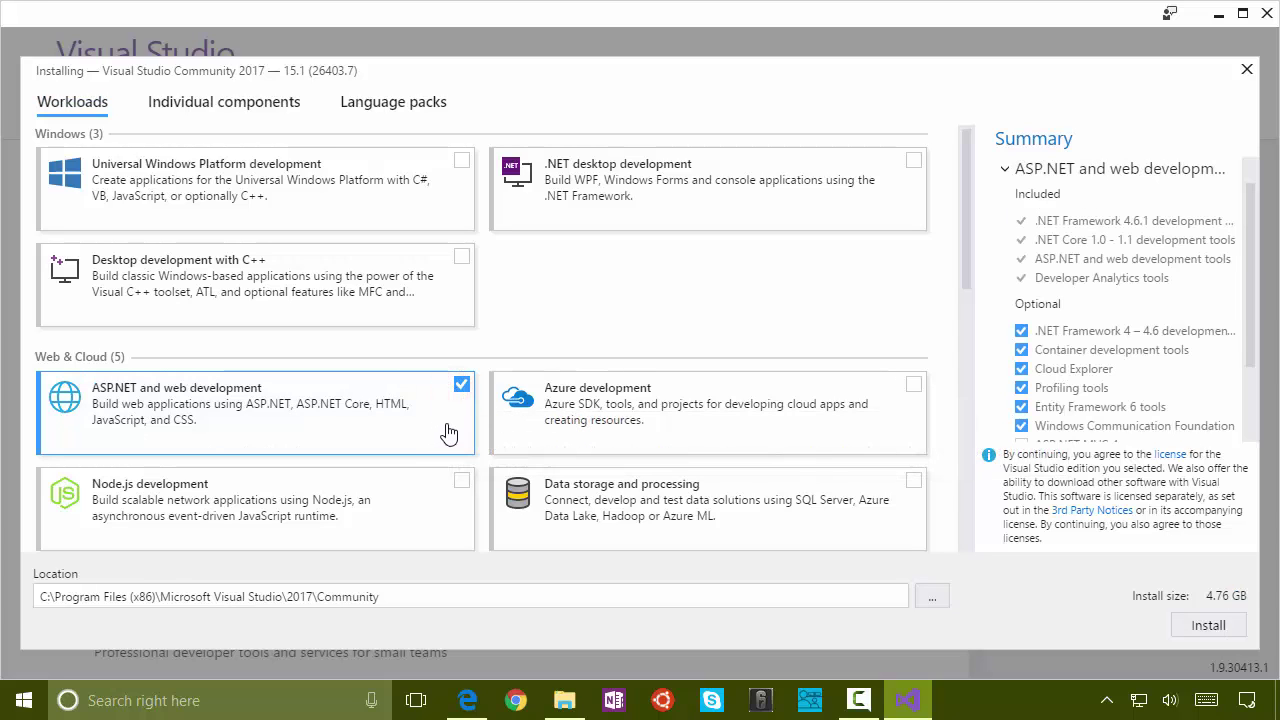
{"action": "scroll", "coordinate": [448, 432], "scroll_direction": "down", "scroll_amount": 5}
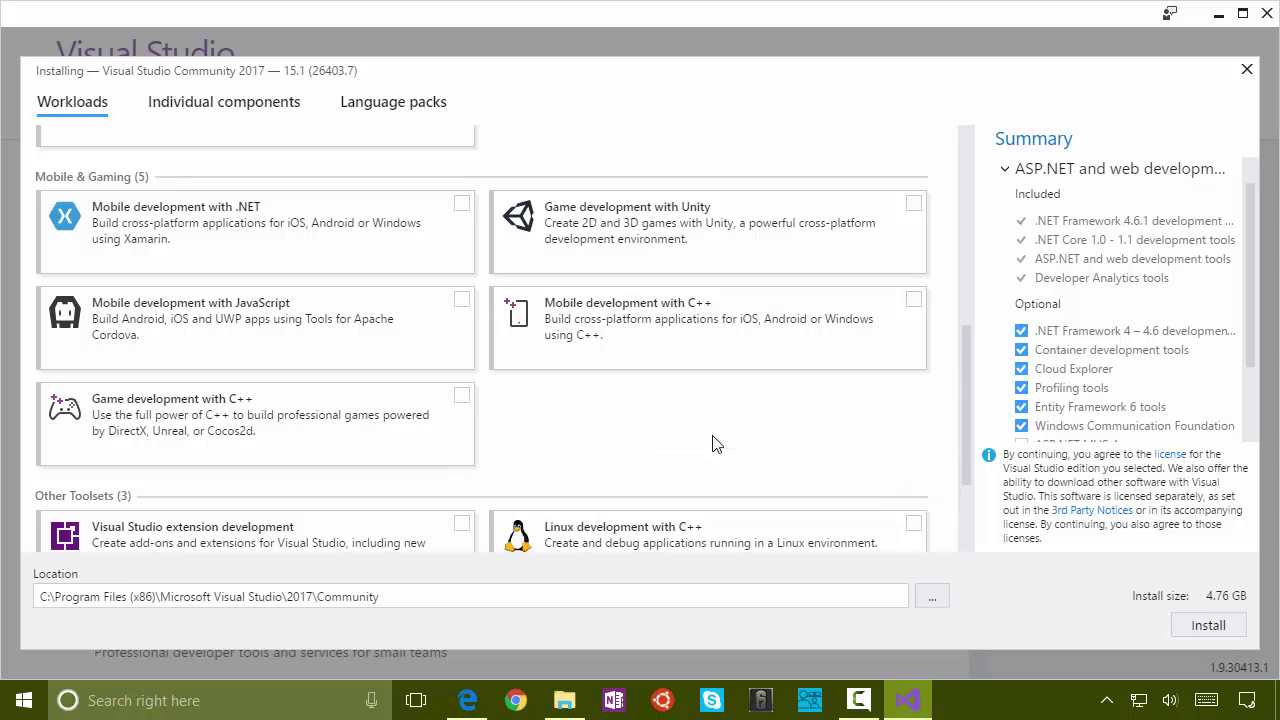
{"action": "scroll", "coordinate": [715, 444], "scroll_direction": "down", "scroll_amount": 3}
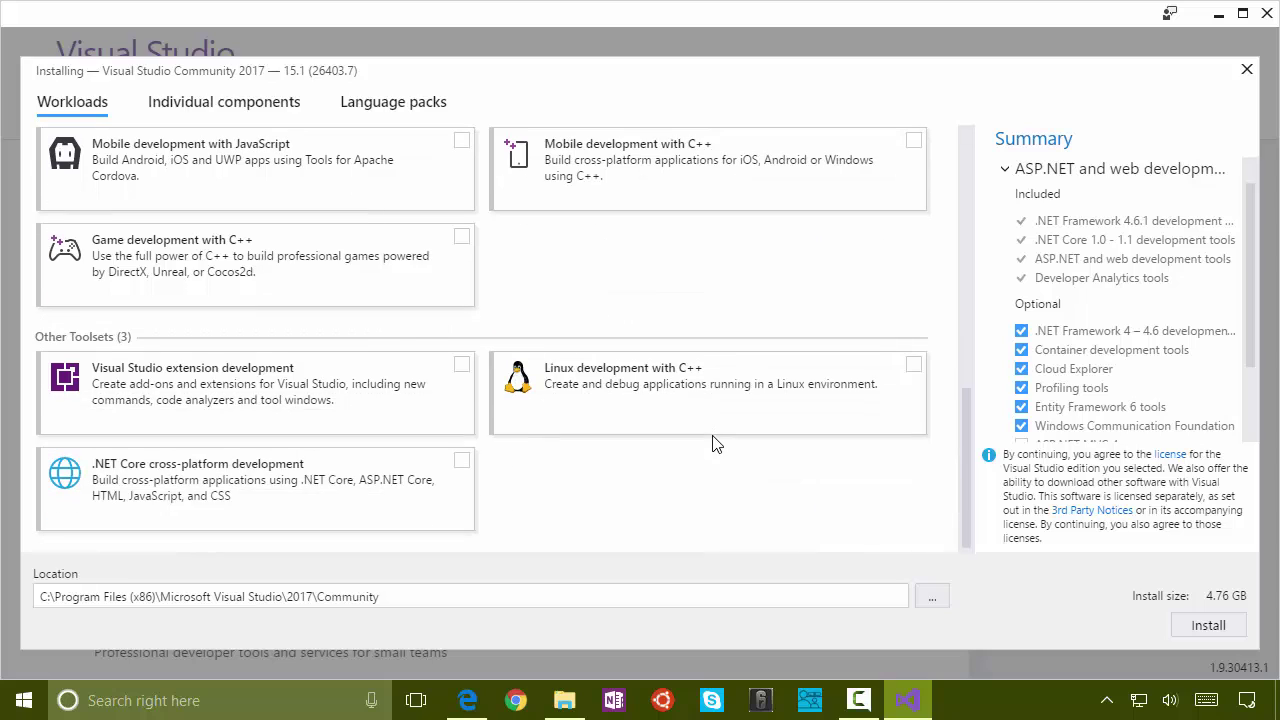
{"action": "left_click", "coordinate": [462, 466]}
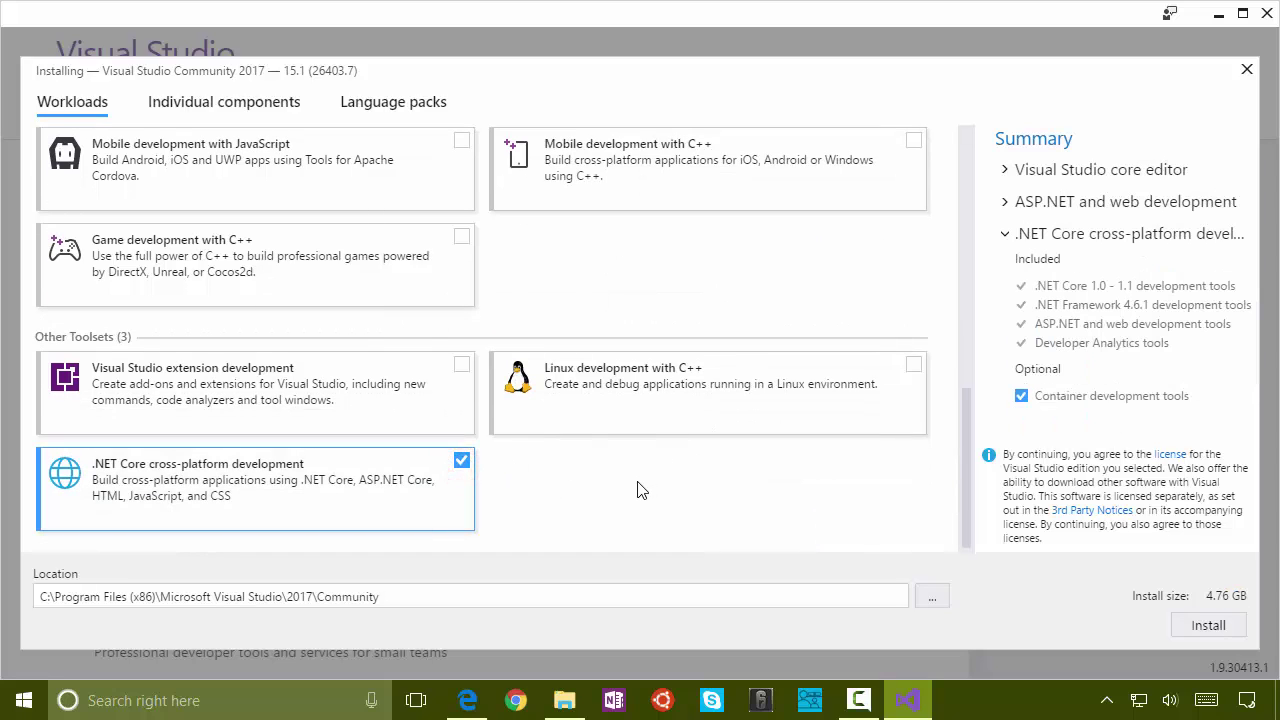
{"action": "scroll", "coordinate": [357, 358], "scroll_direction": "up", "scroll_amount": 2}
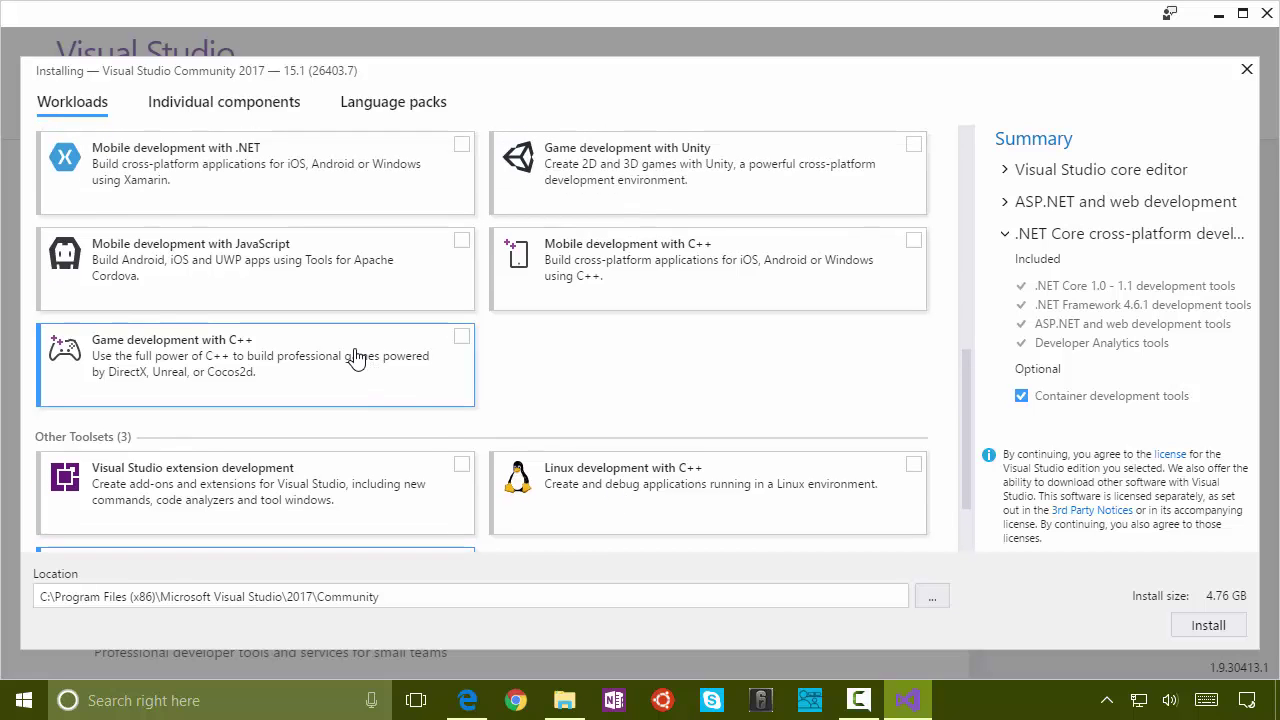
{"action": "scroll", "coordinate": [360, 356], "scroll_direction": "up", "scroll_amount": 2}
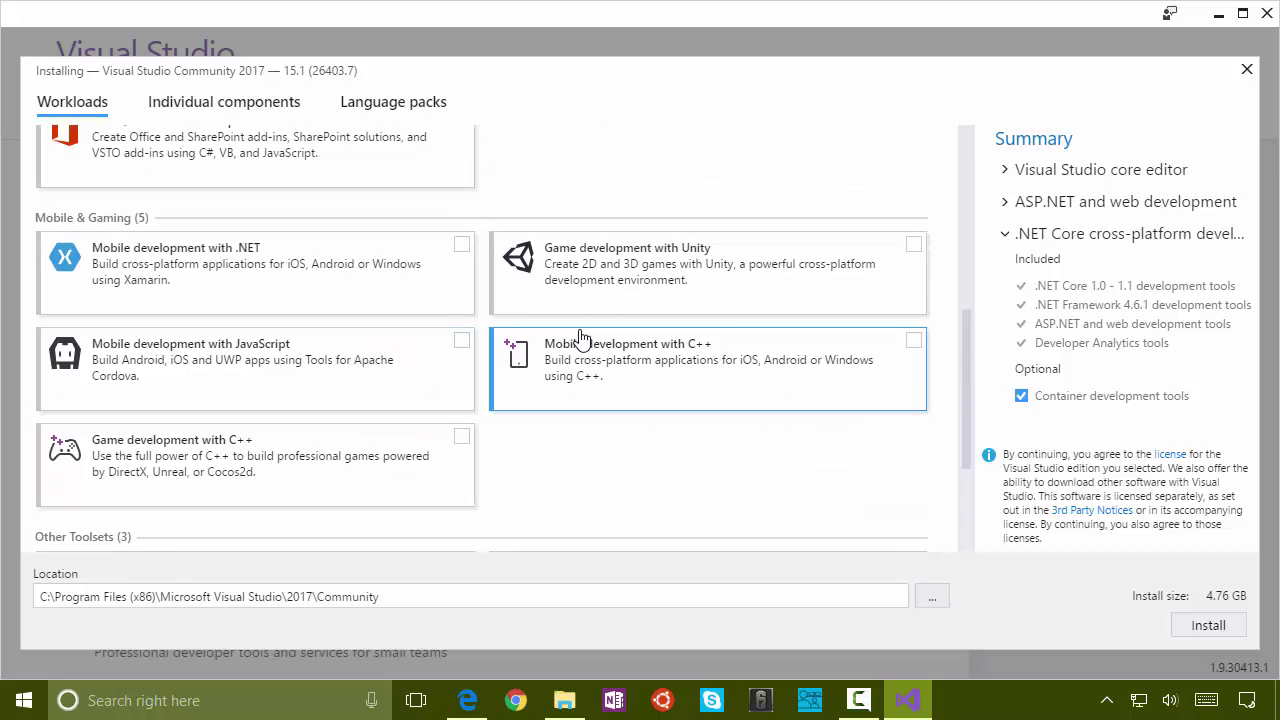
{"action": "scroll", "coordinate": [586, 340], "scroll_direction": "up", "scroll_amount": 7}
{"action": "scroll", "coordinate": [603, 477], "scroll_direction": "down", "scroll_amount": 4}
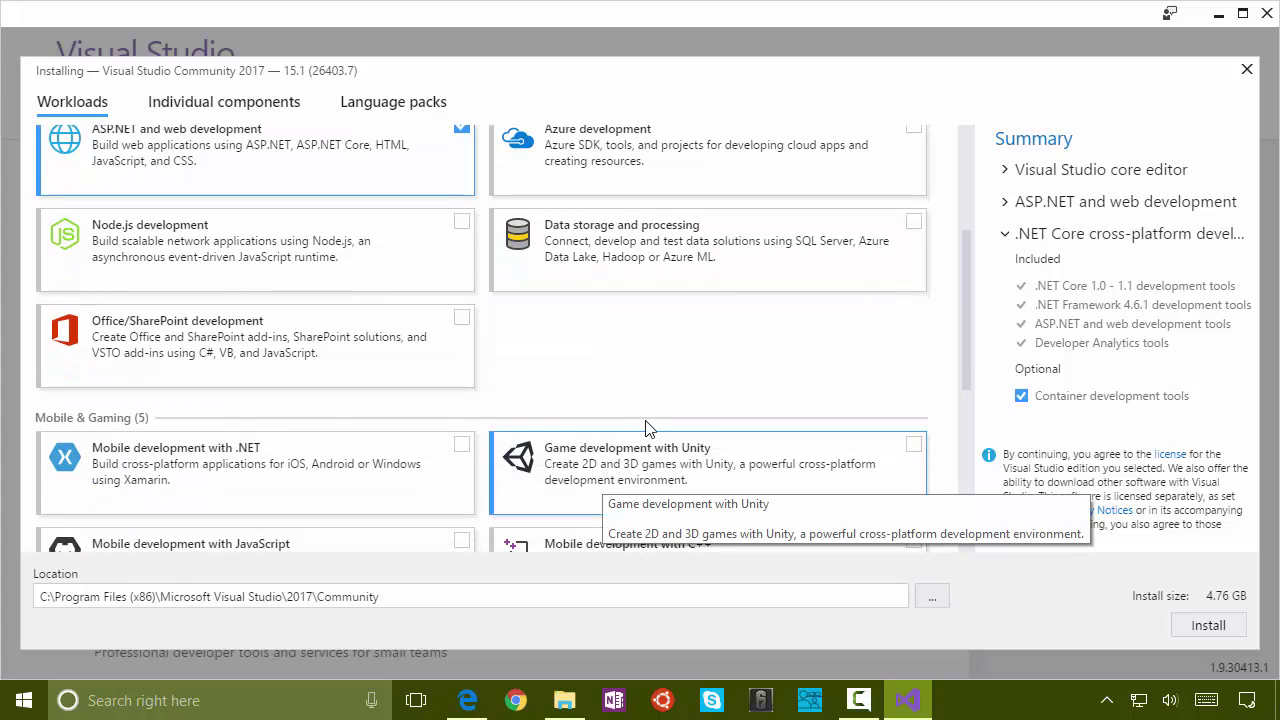
{"action": "scroll", "coordinate": [648, 424], "scroll_direction": "up", "scroll_amount": 2}
{"action": "scroll", "coordinate": [648, 424], "scroll_direction": "up", "scroll_amount": 3}
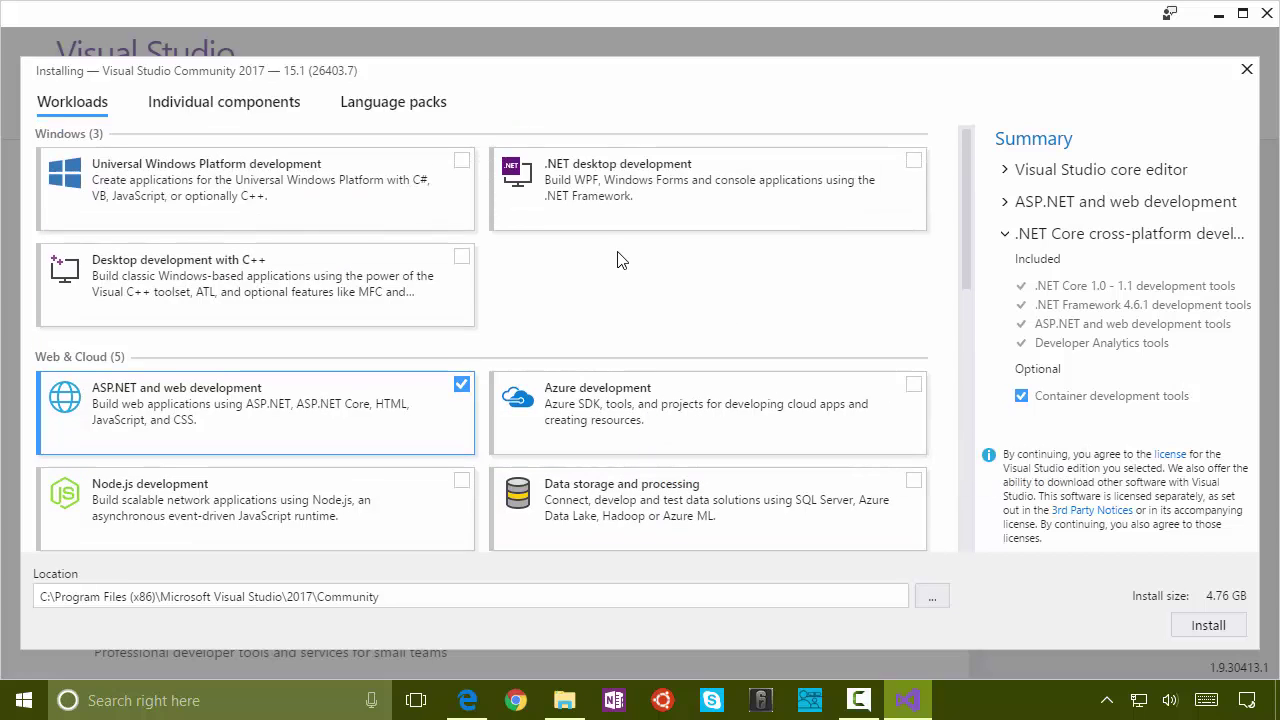
Step: Add .NET desktop development with F# language support and review the install Location path
{"action": "left_click", "coordinate": [704, 191]}
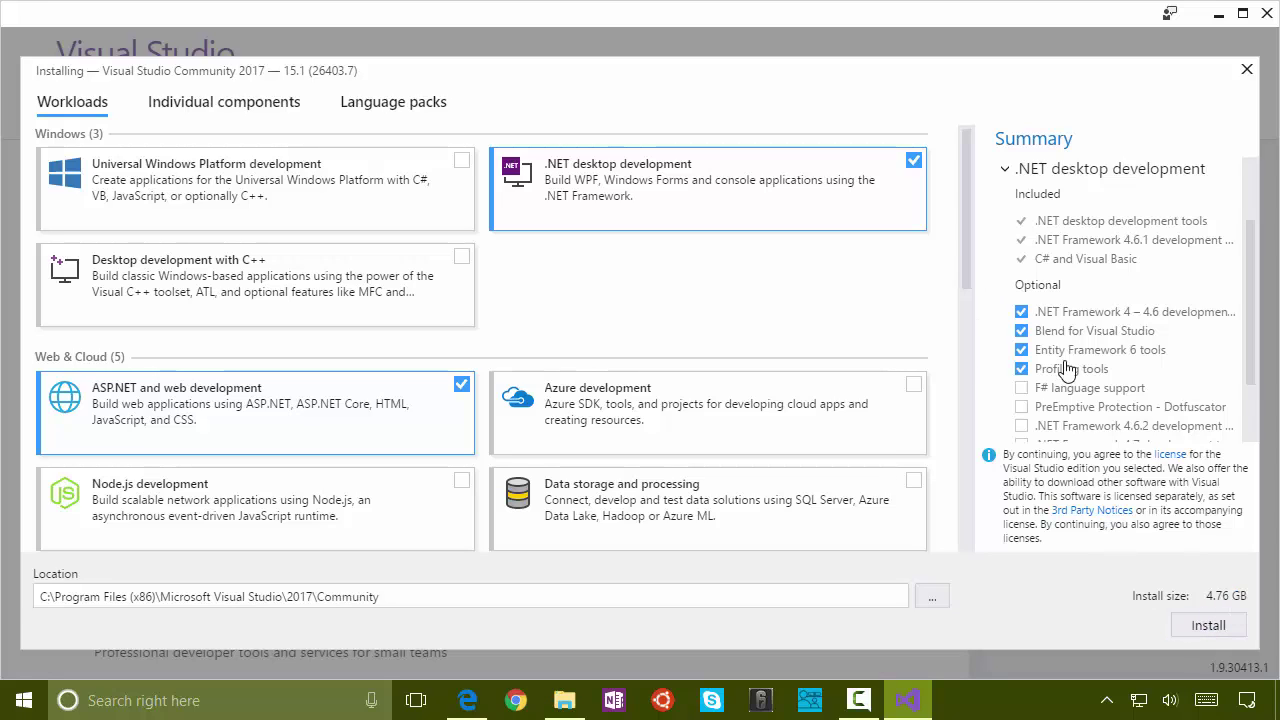
{"action": "left_click", "coordinate": [866, 168]}
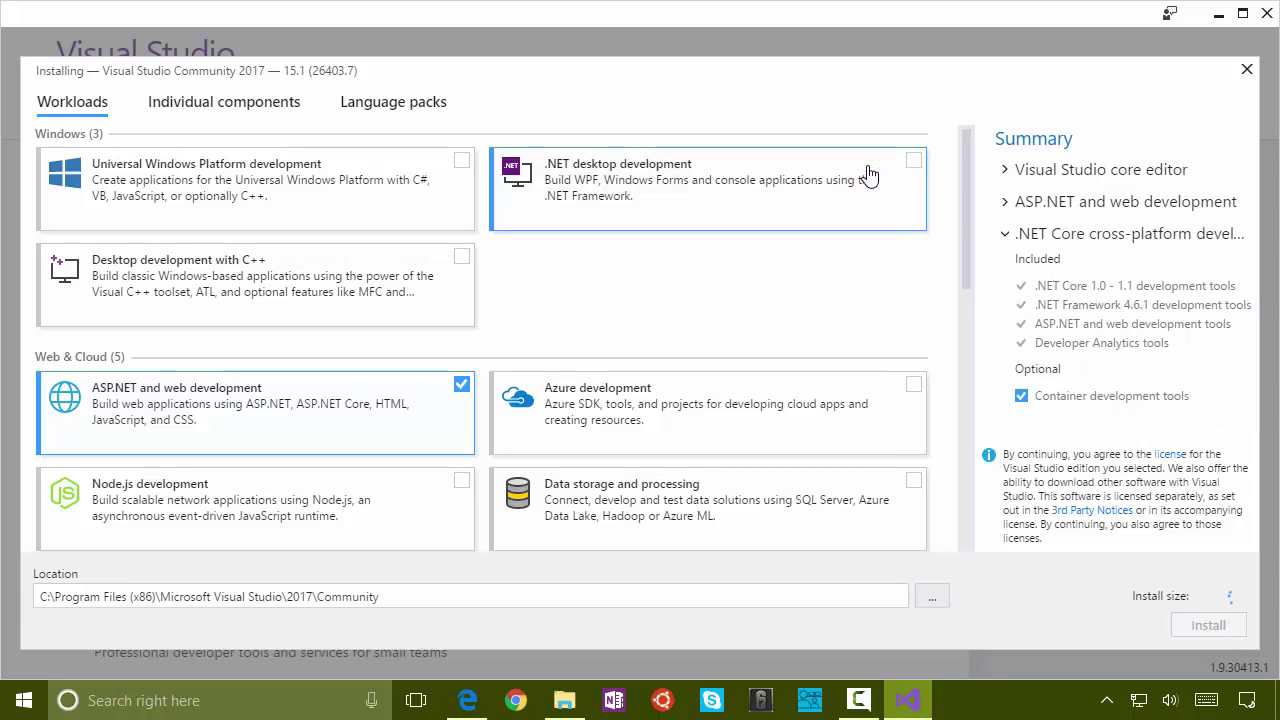
{"action": "left_click", "coordinate": [868, 173]}
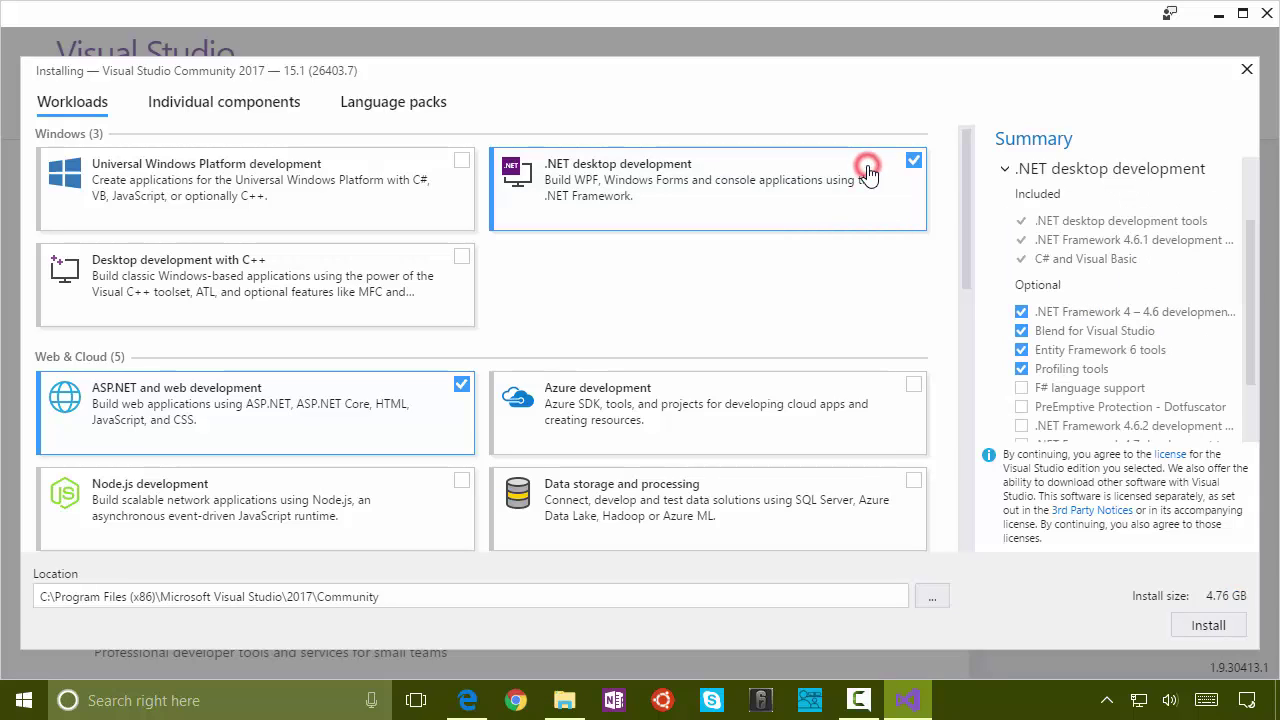
{"action": "left_click", "coordinate": [1021, 388]}
{"action": "left_click", "coordinate": [745, 592]}
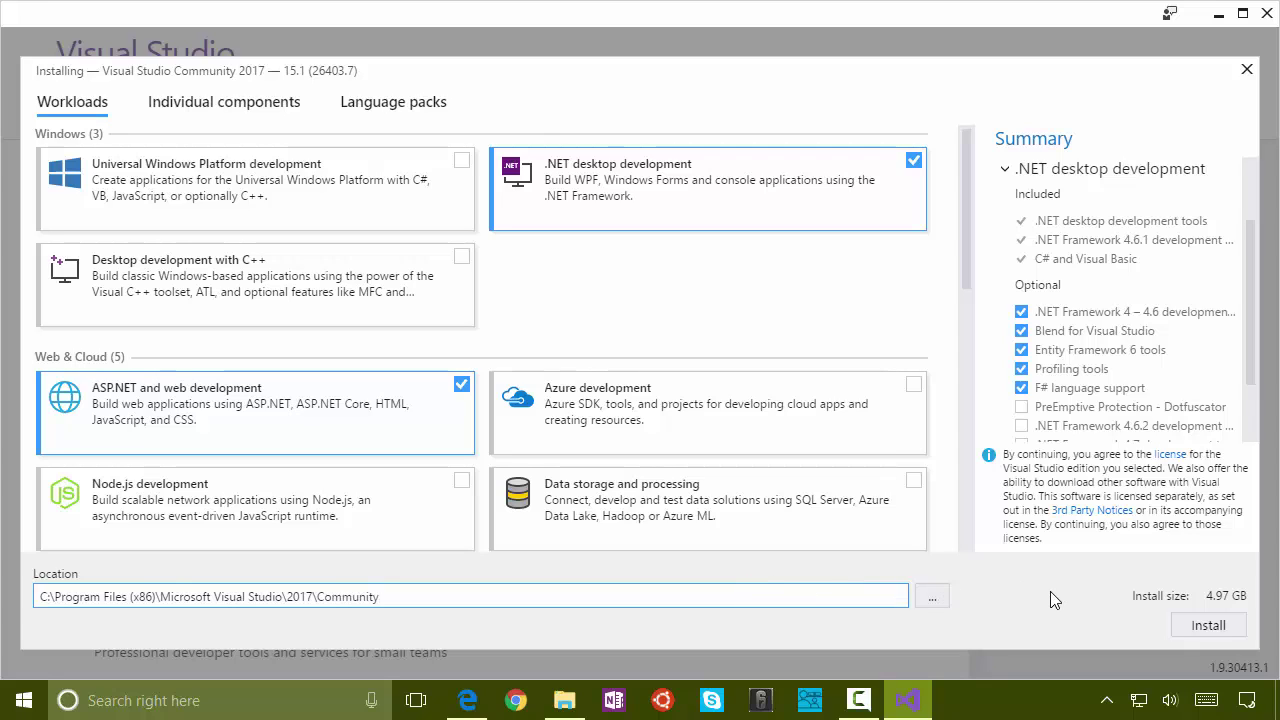
Step: Install Visual Studio Community 2017 version 15.1 with the selected workloads
{"action": "left_click", "coordinate": [1200, 628]}
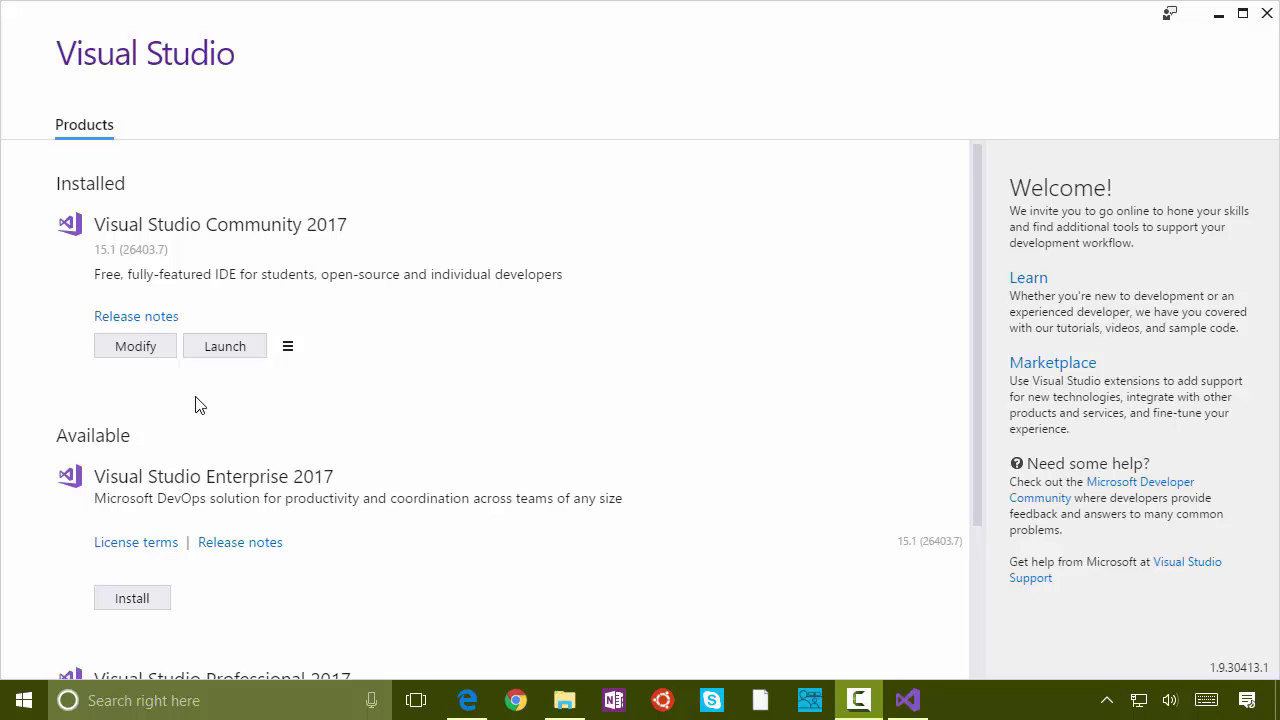
Step: Close the Modifying workloads dialog unchanged and launch the installed Visual Studio Community 2017
{"action": "left_click", "coordinate": [135, 357]}
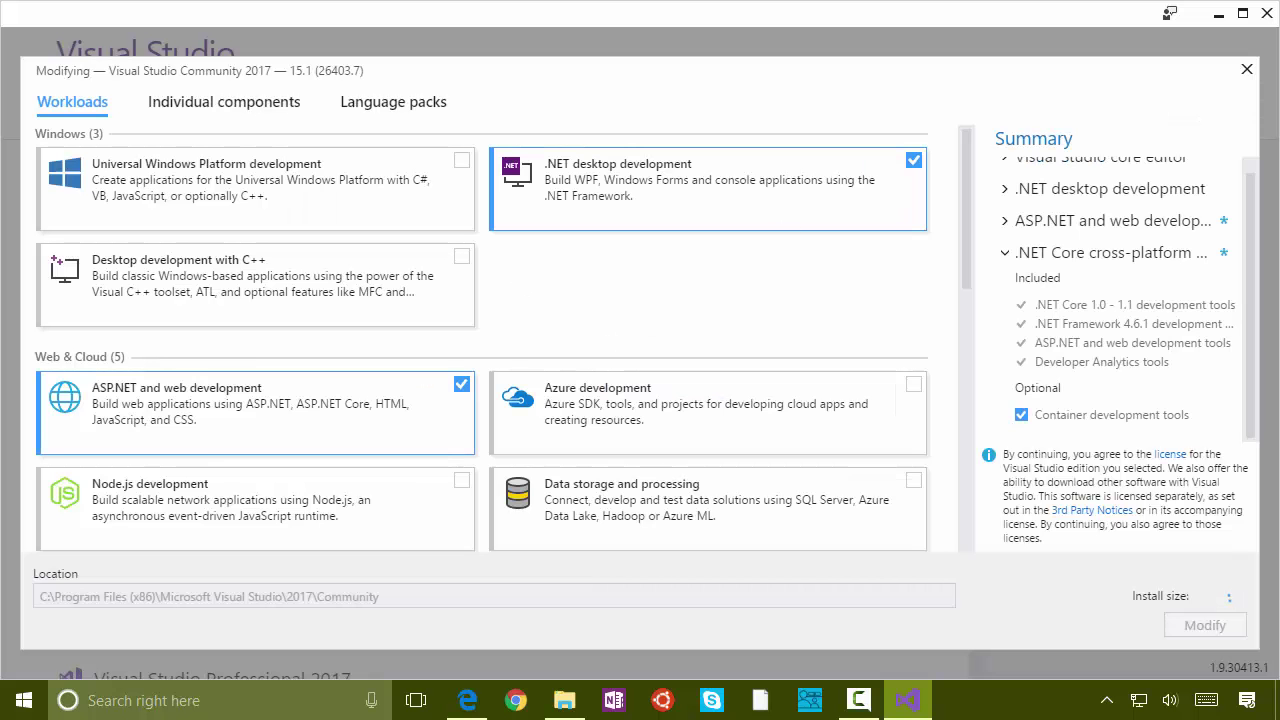
{"action": "left_click", "coordinate": [1247, 80]}
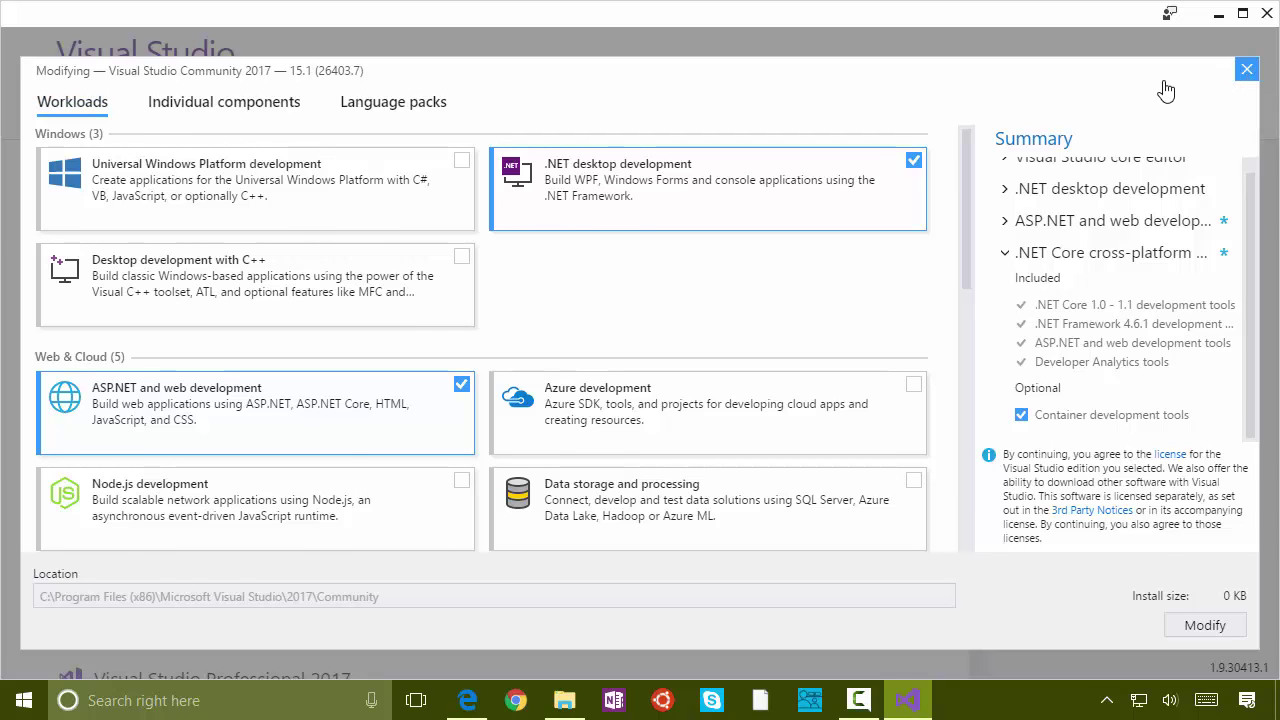
{"action": "scroll", "coordinate": [640, 509], "scroll_direction": "down", "scroll_amount": 2}
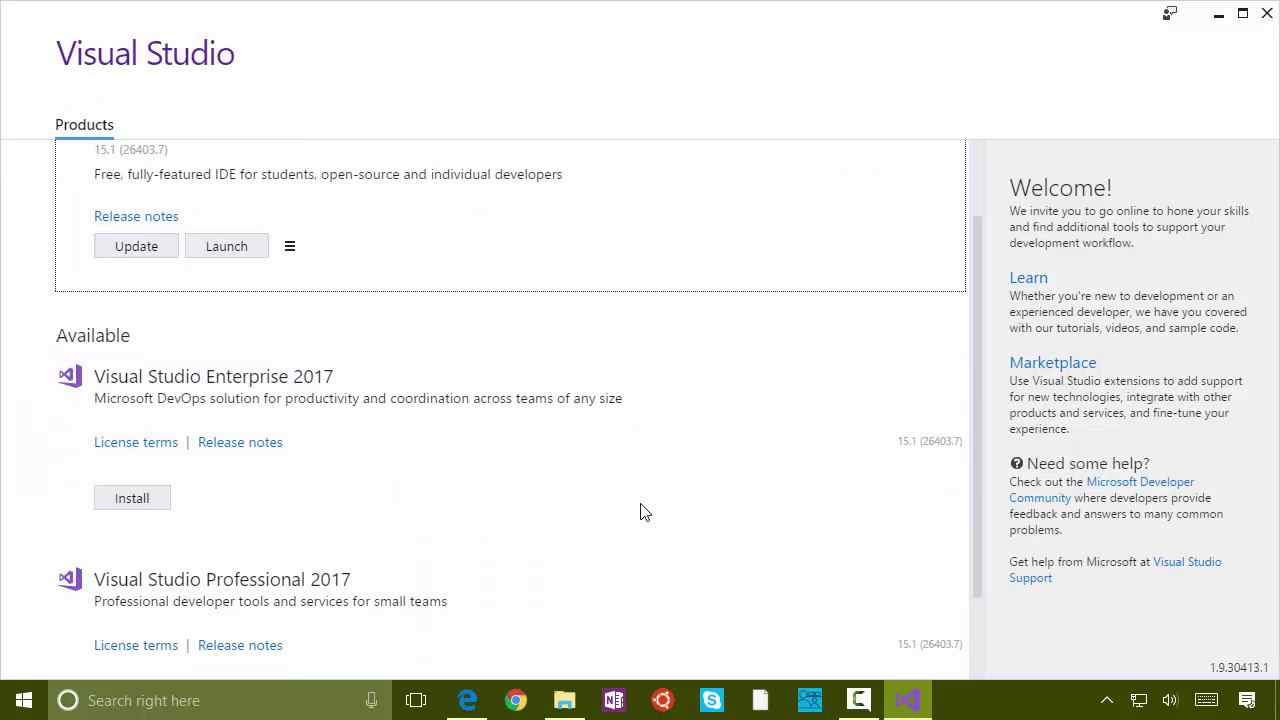
{"action": "scroll", "coordinate": [643, 512], "scroll_direction": "down", "scroll_amount": 2}
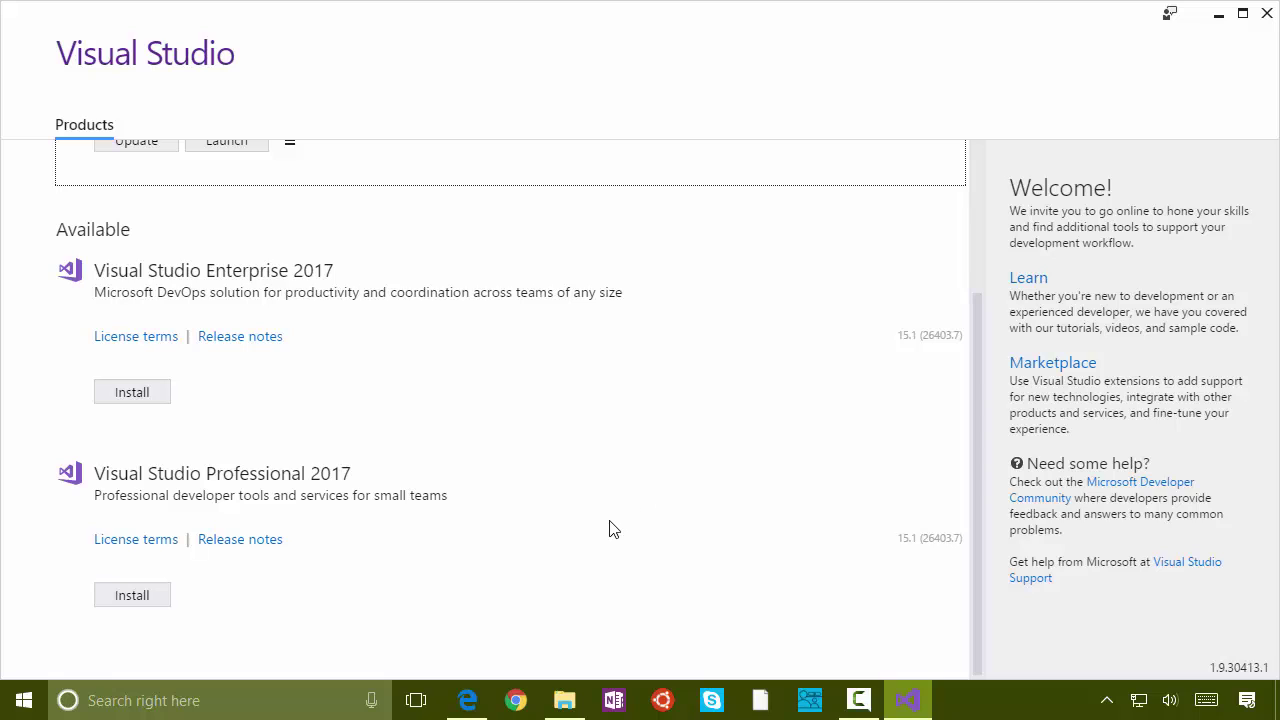
{"action": "scroll", "coordinate": [610, 526], "scroll_direction": "up", "scroll_amount": 4}
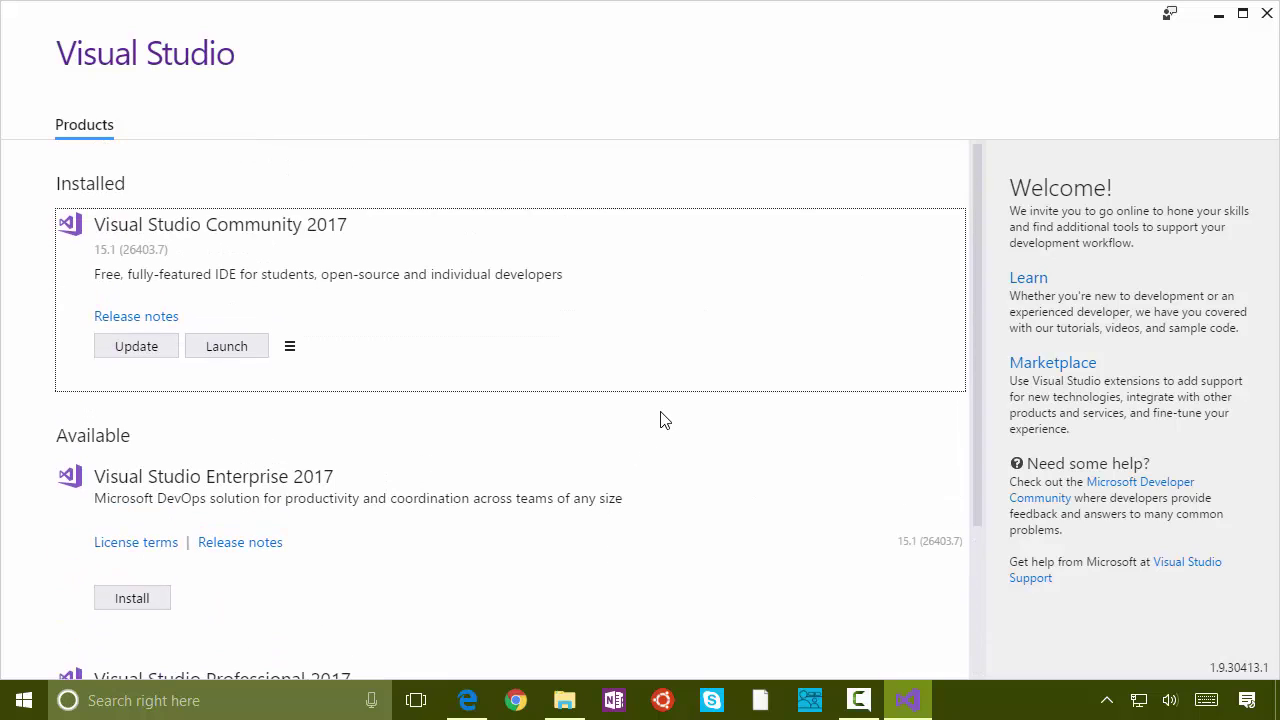
{"action": "left_click", "coordinate": [247, 350]}
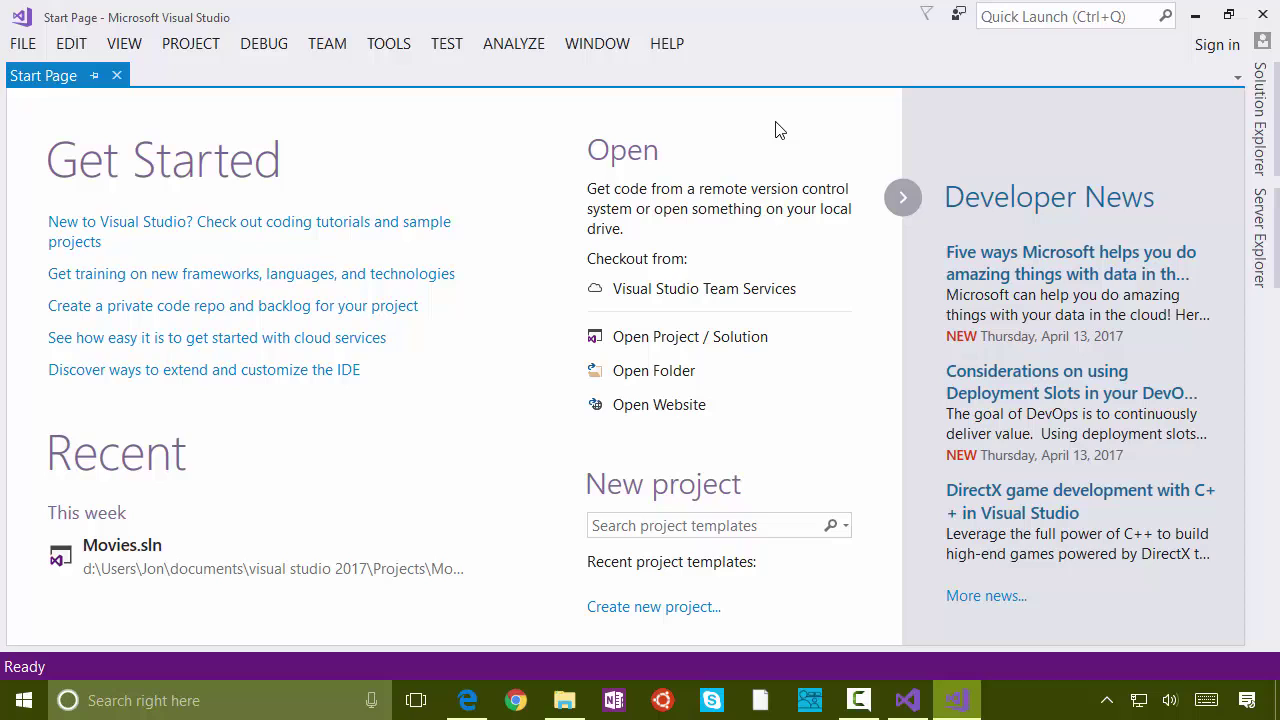
Step: Sign in with the Microsoft account e-mail and the pasted account password
{"action": "left_click", "coordinate": [1216, 46]}
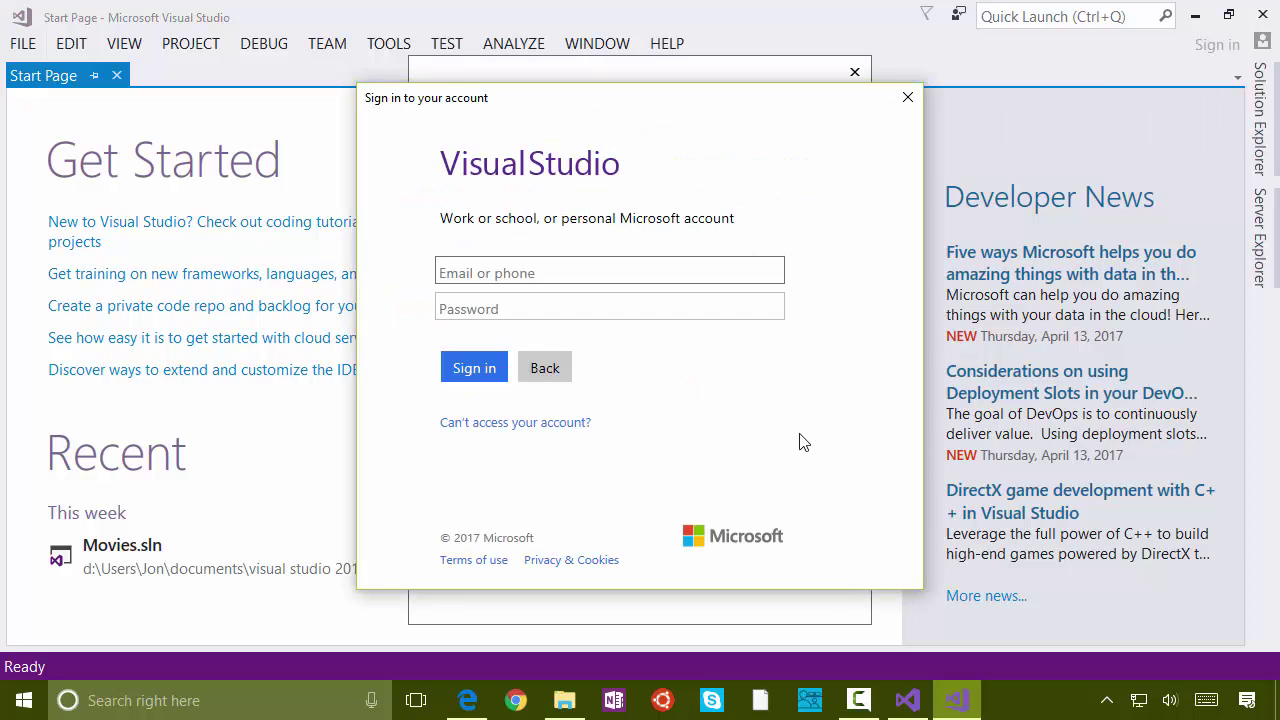
{"action": "key", "text": "Tab"}
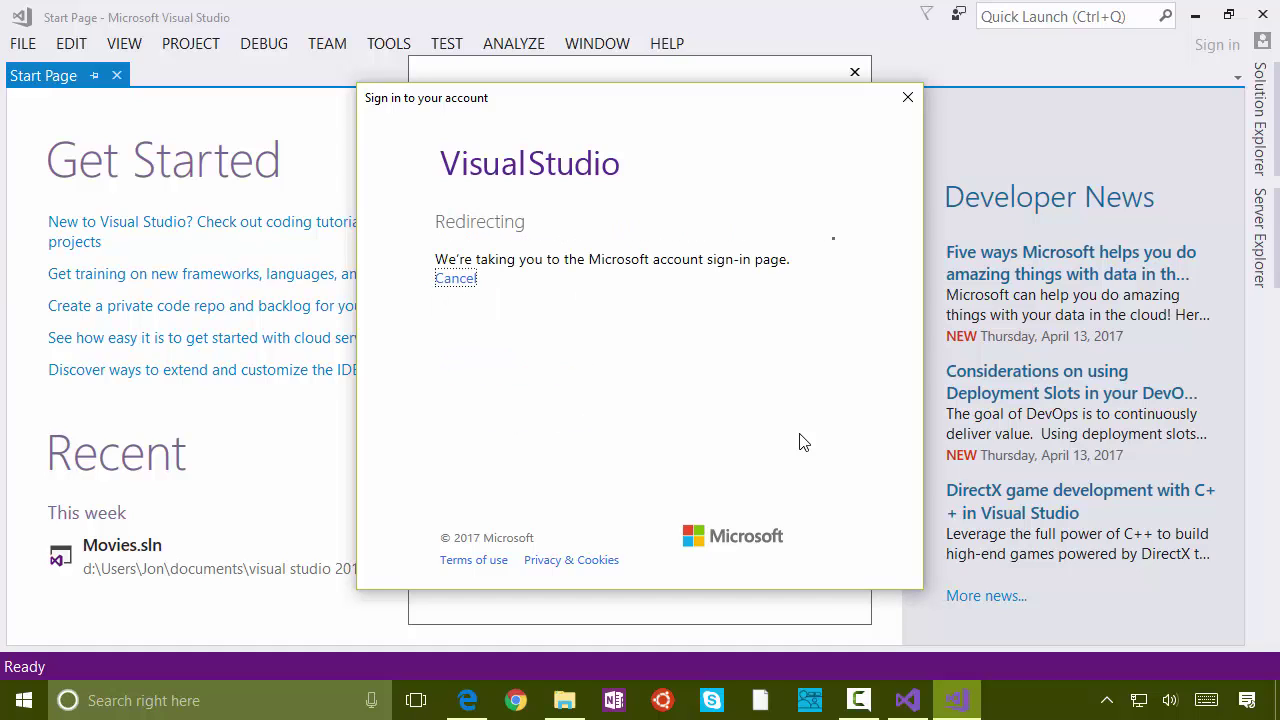
{"action": "key", "text": "ctrl+v"}
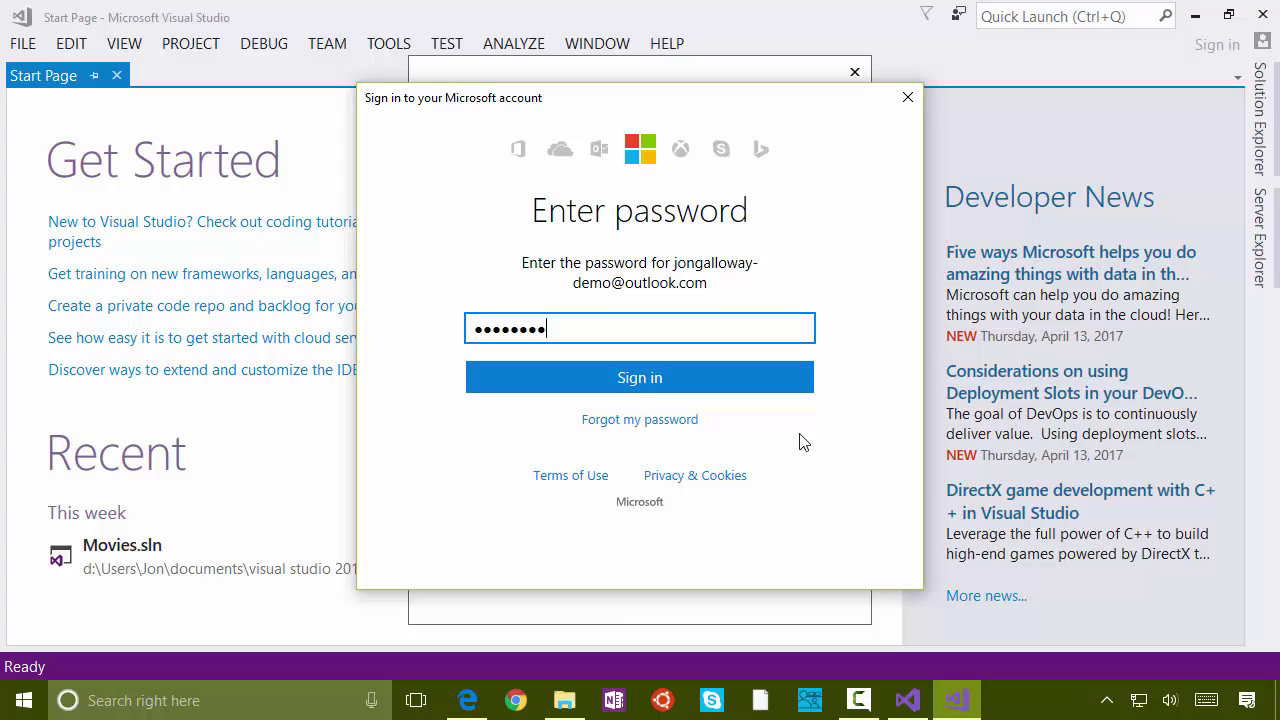
{"action": "key", "text": "Return"}
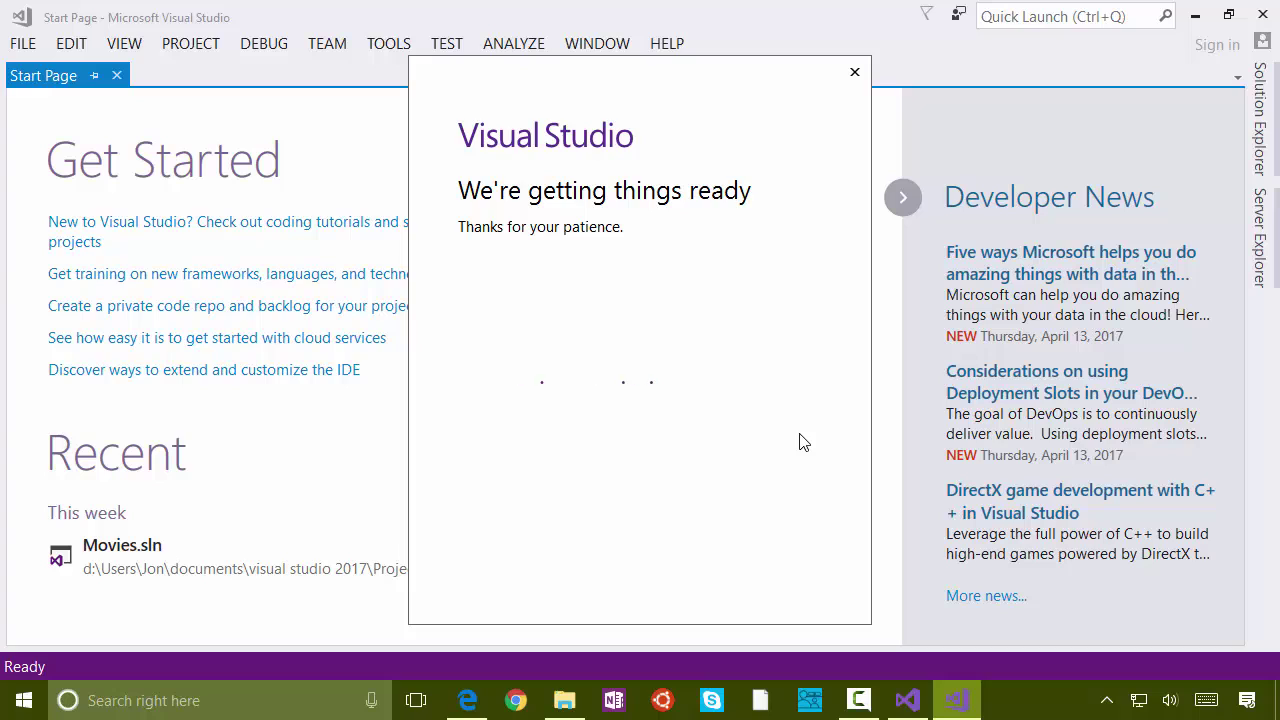
Step: Set Color theme to Dark in Environment General options, found via a 'theme' Quick Launch search
{"action": "left_click", "coordinate": [1005, 17]}
{"action": "type", "text": "theme"}
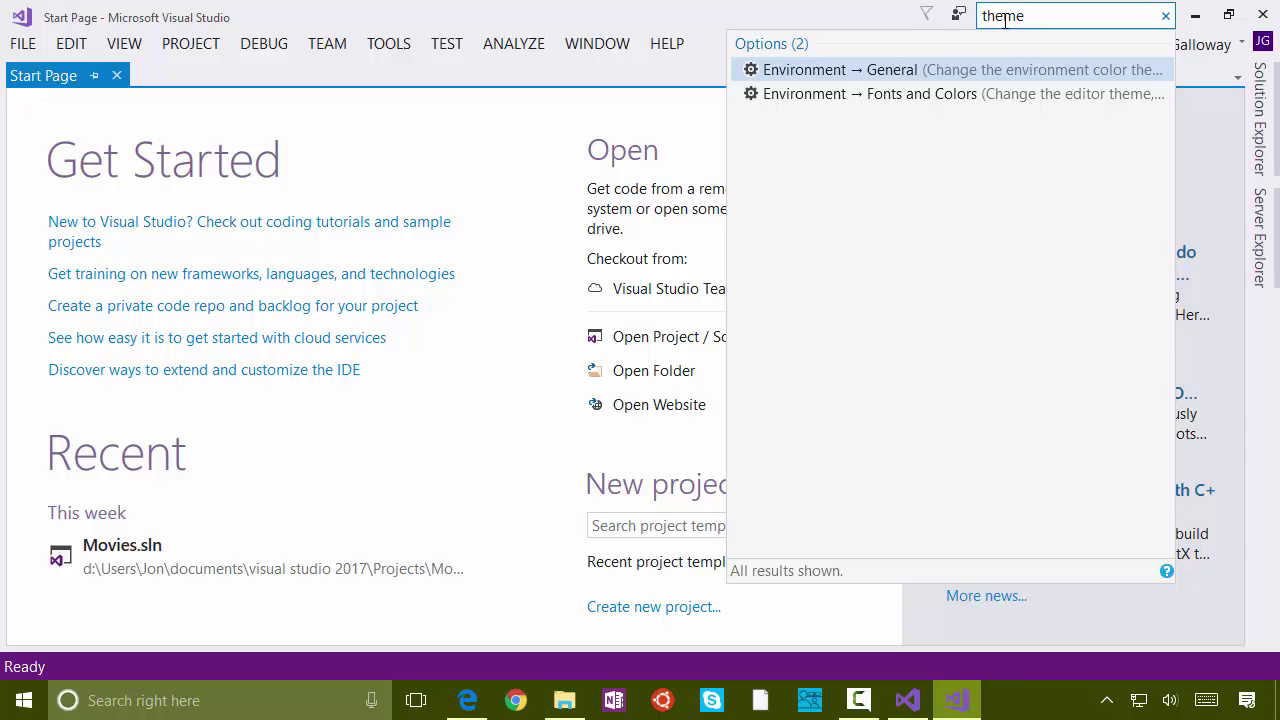
{"action": "key", "text": "Return"}
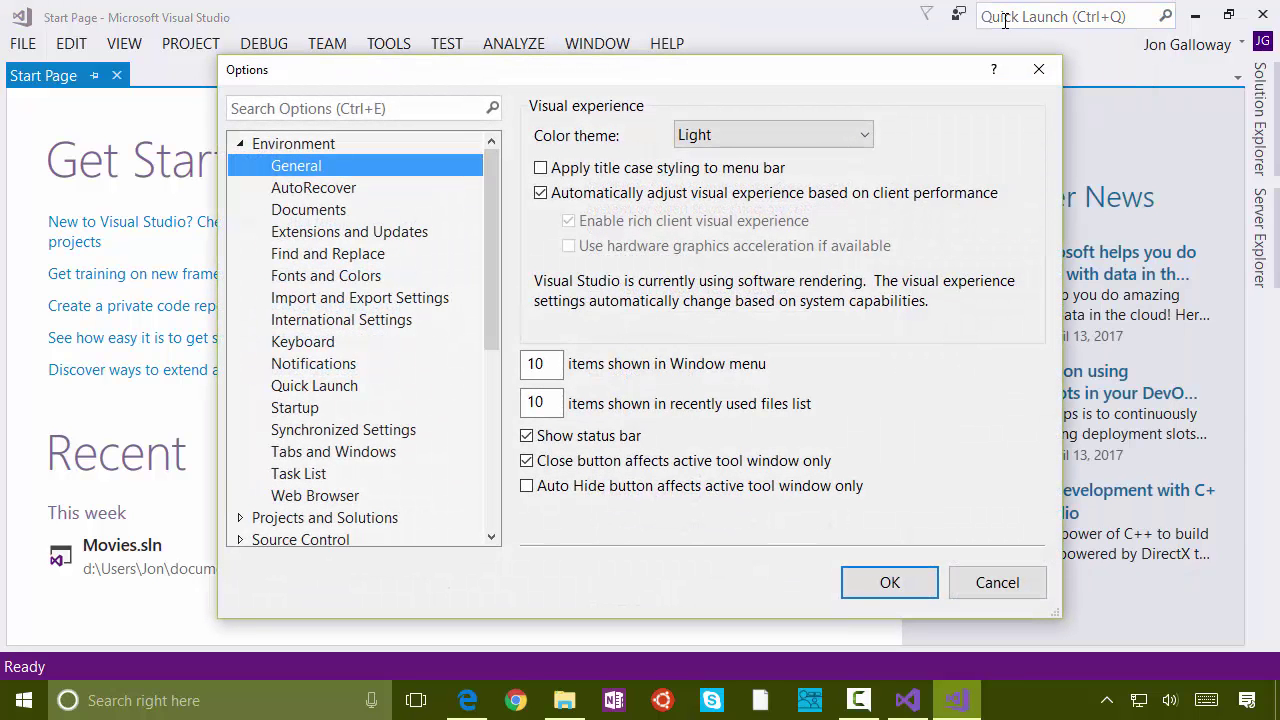
{"action": "left_click", "coordinate": [838, 140]}
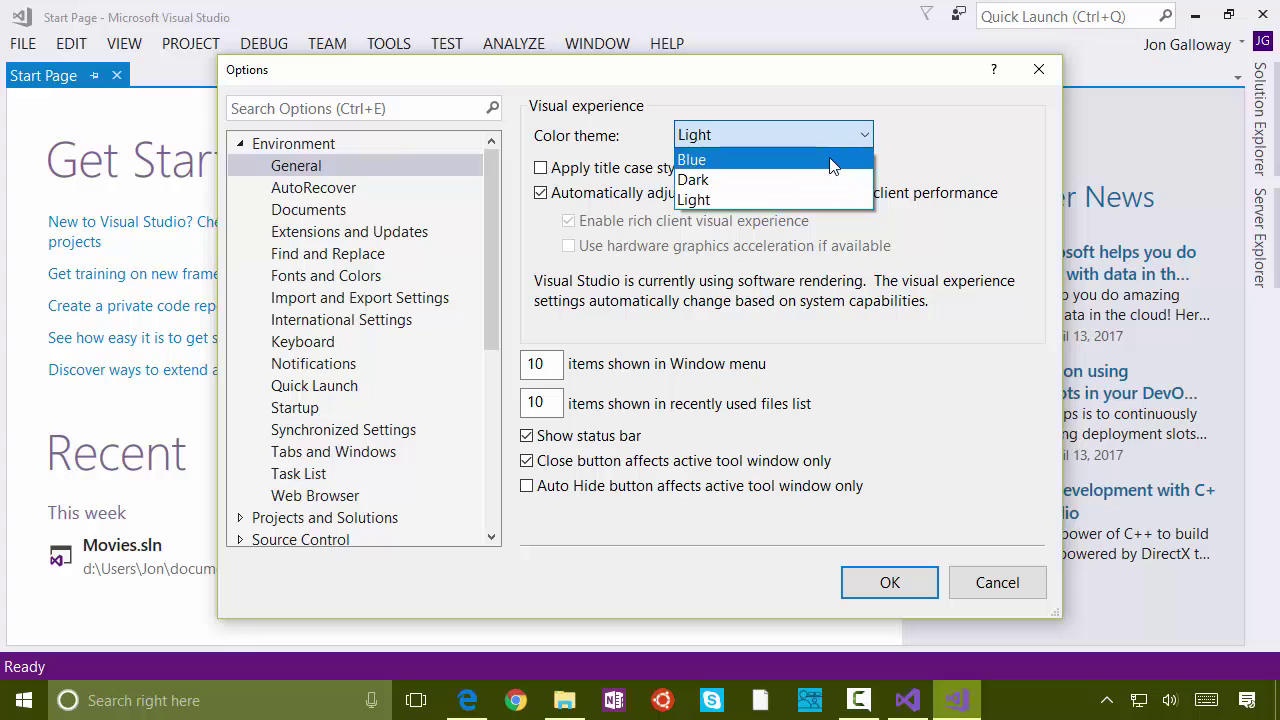
{"action": "left_click", "coordinate": [831, 180]}
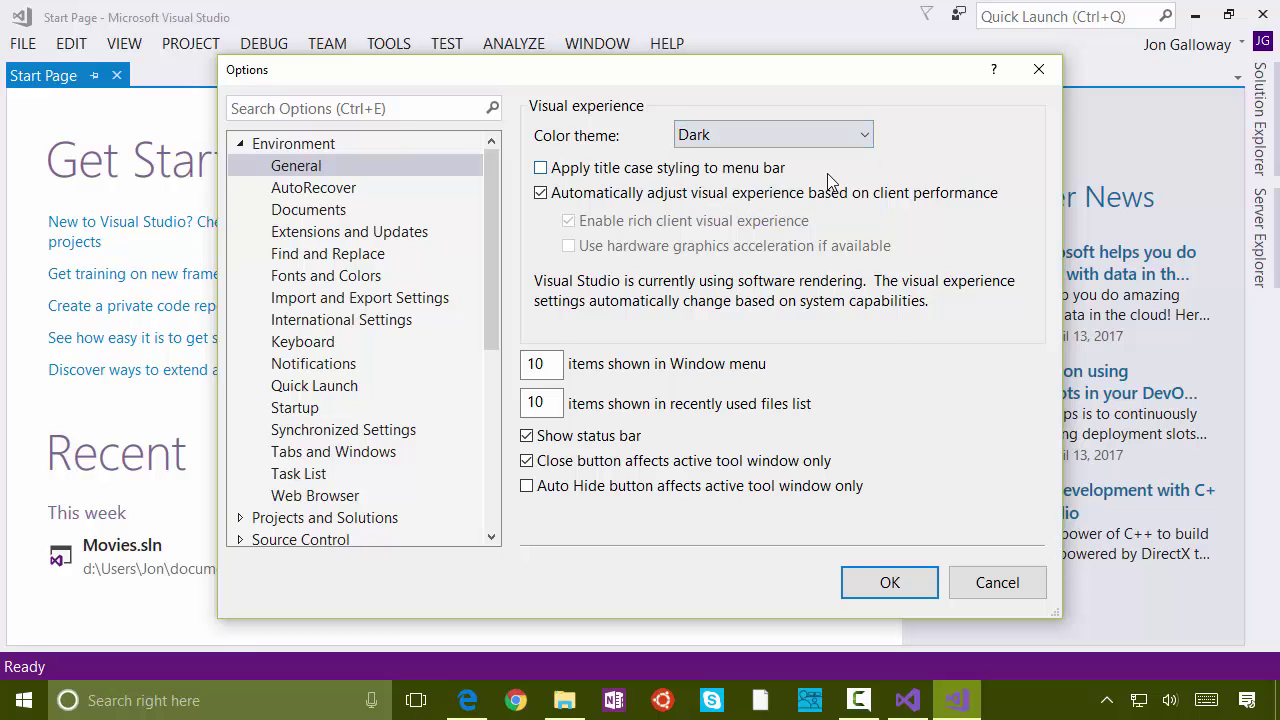
{"action": "left_click", "coordinate": [890, 583]}
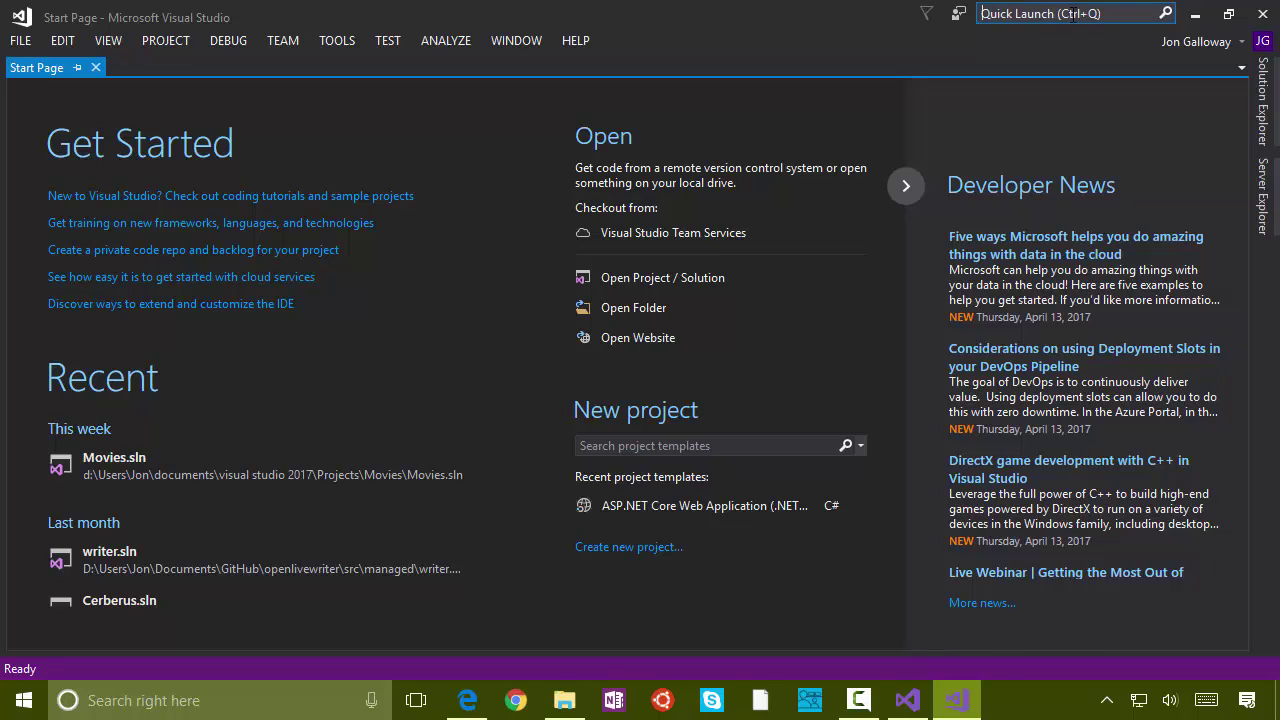
Step: Change the Text Editor font from Consolas to Fira Mono for Powerline in Fonts and Colors
{"action": "left_click", "coordinate": [1072, 14]}
{"action": "type", "text": "font"}
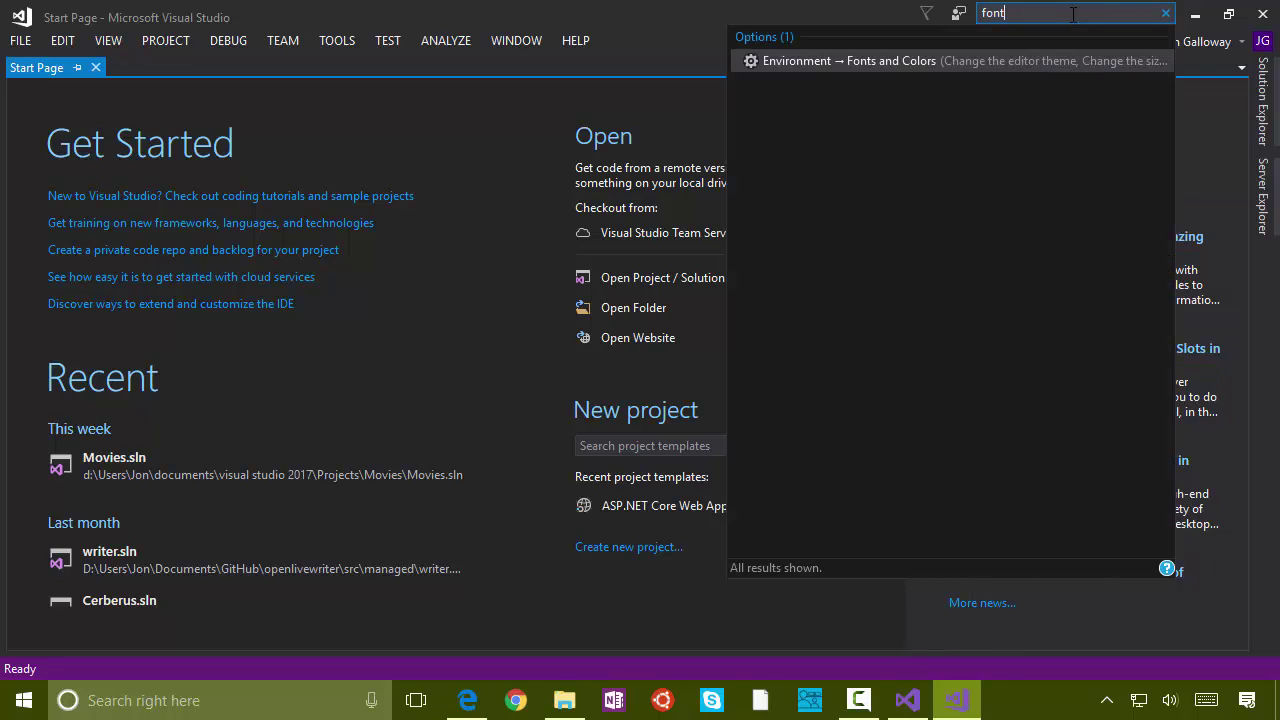
{"action": "key", "text": "Return"}
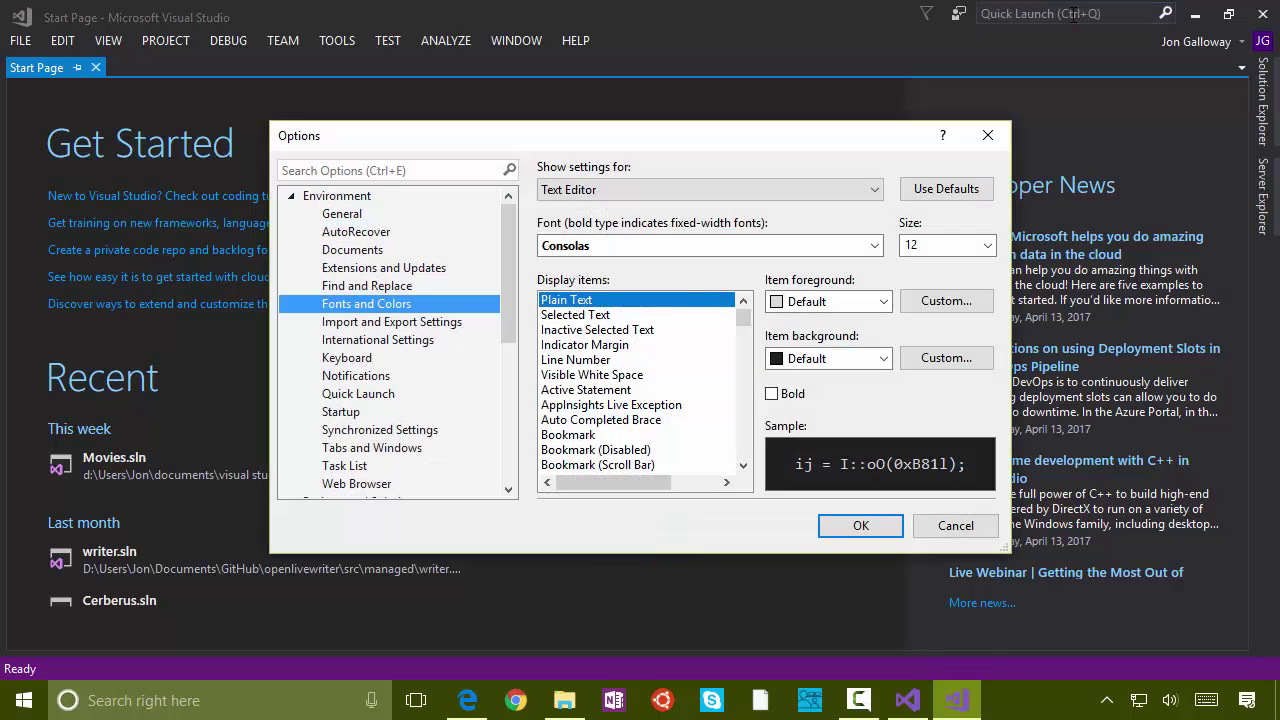
{"action": "left_click", "coordinate": [874, 249]}
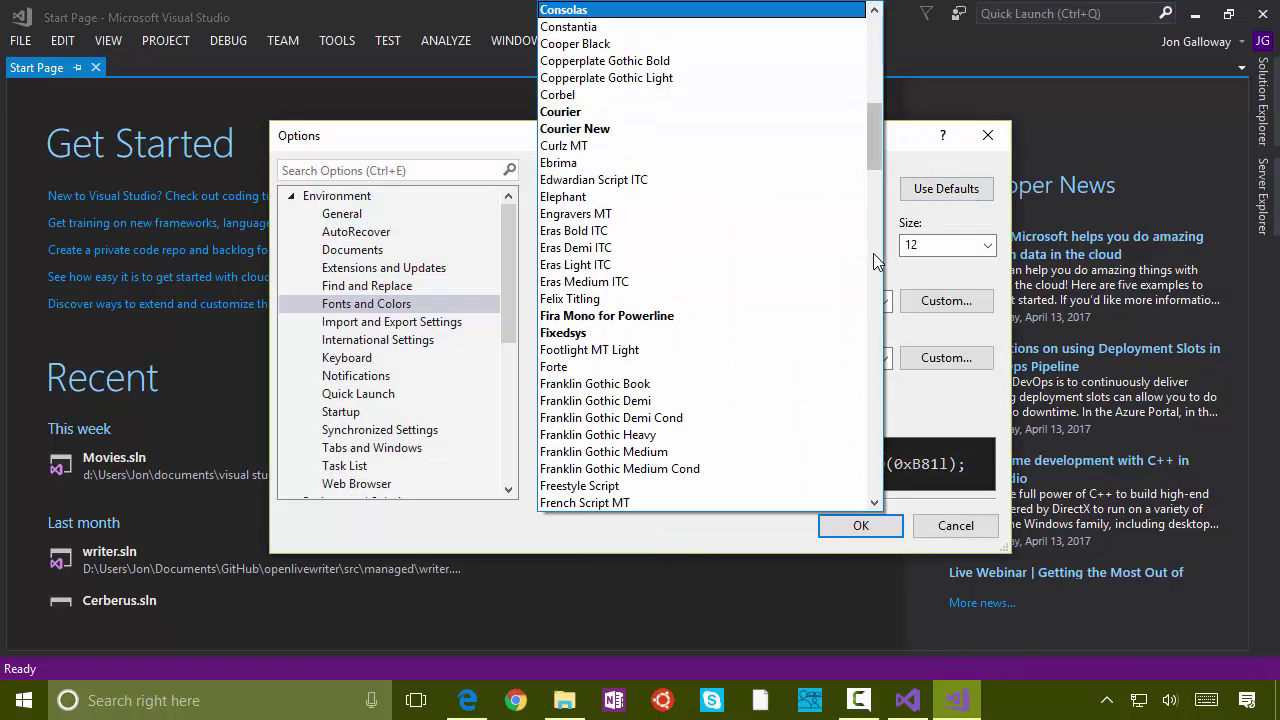
{"action": "left_click", "coordinate": [606, 315]}
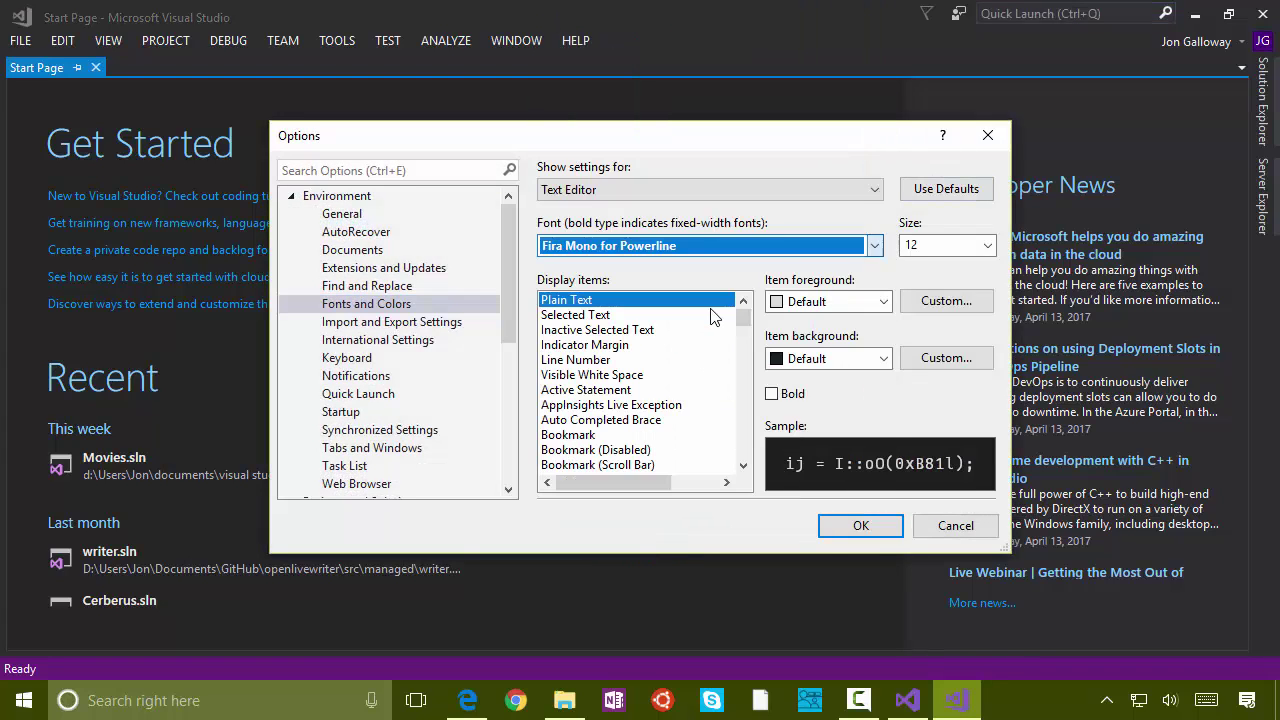
{"action": "left_click", "coordinate": [860, 527]}
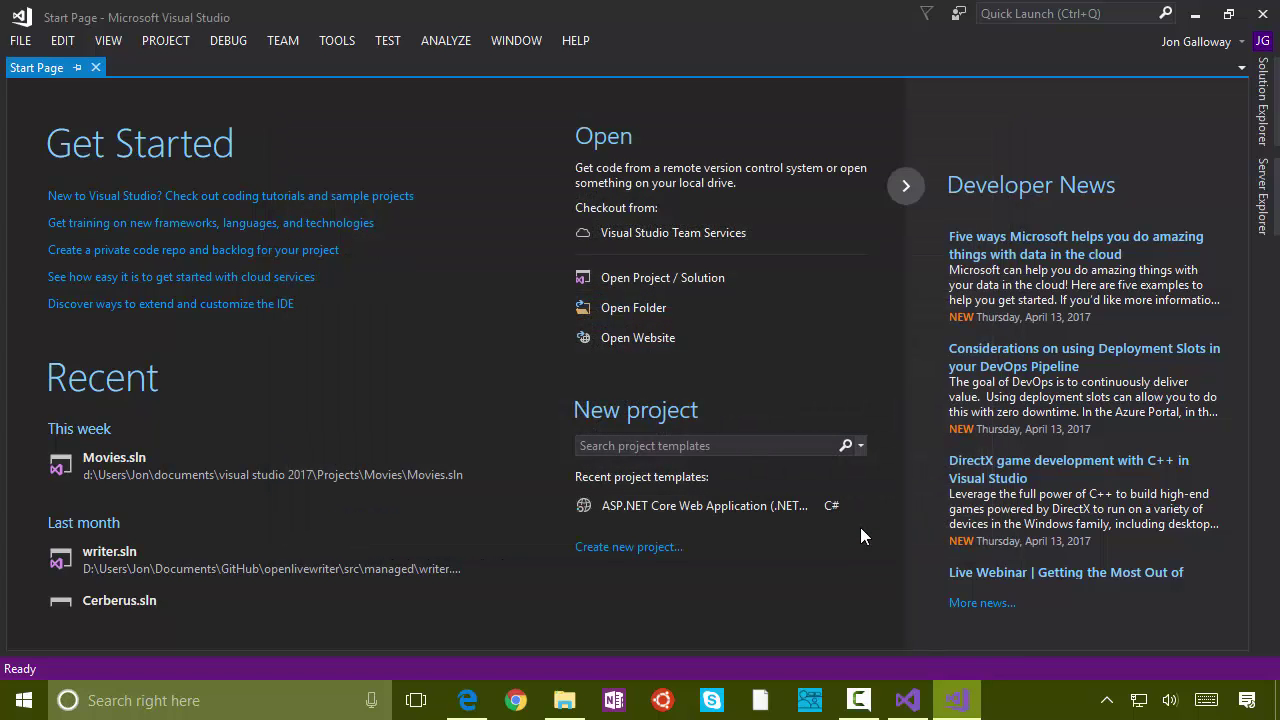
Step: Browse the Most Popular Visual Studio Marketplace extensions under Online in Extensions and Updates
{"action": "left_click", "coordinate": [337, 40]}
{"action": "left_click", "coordinate": [322, 64]}
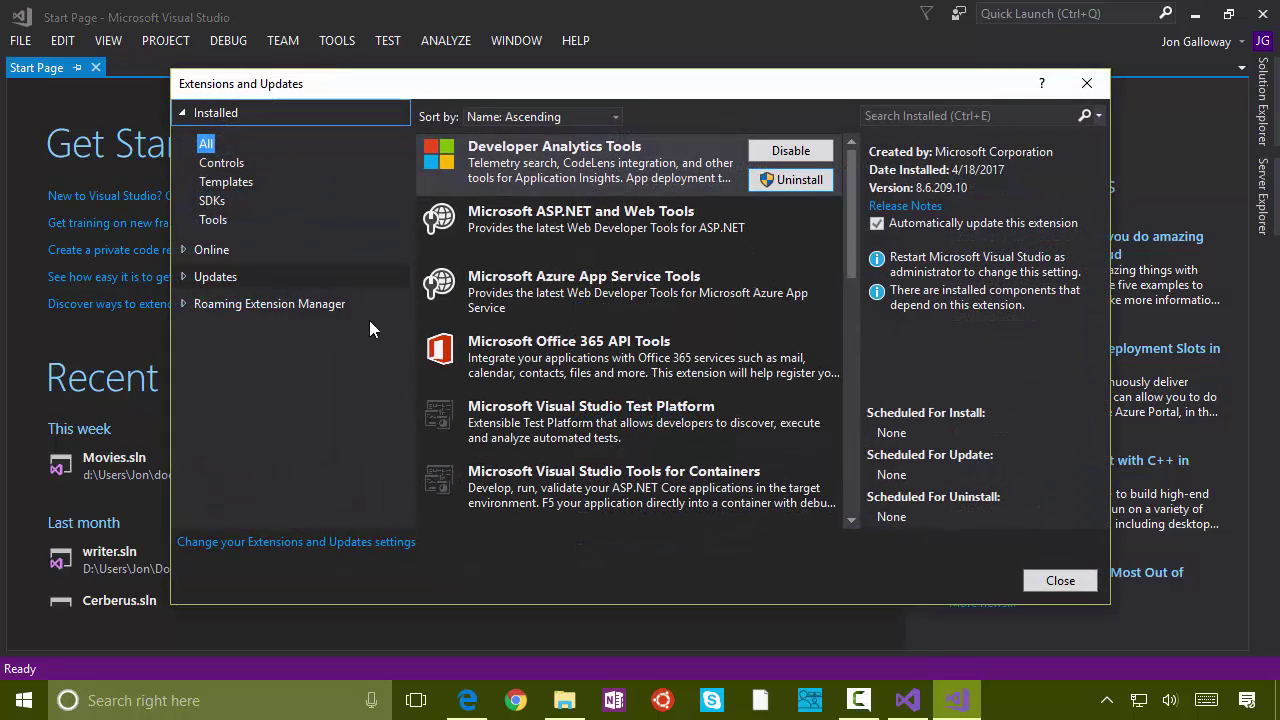
{"action": "left_click", "coordinate": [205, 248]}
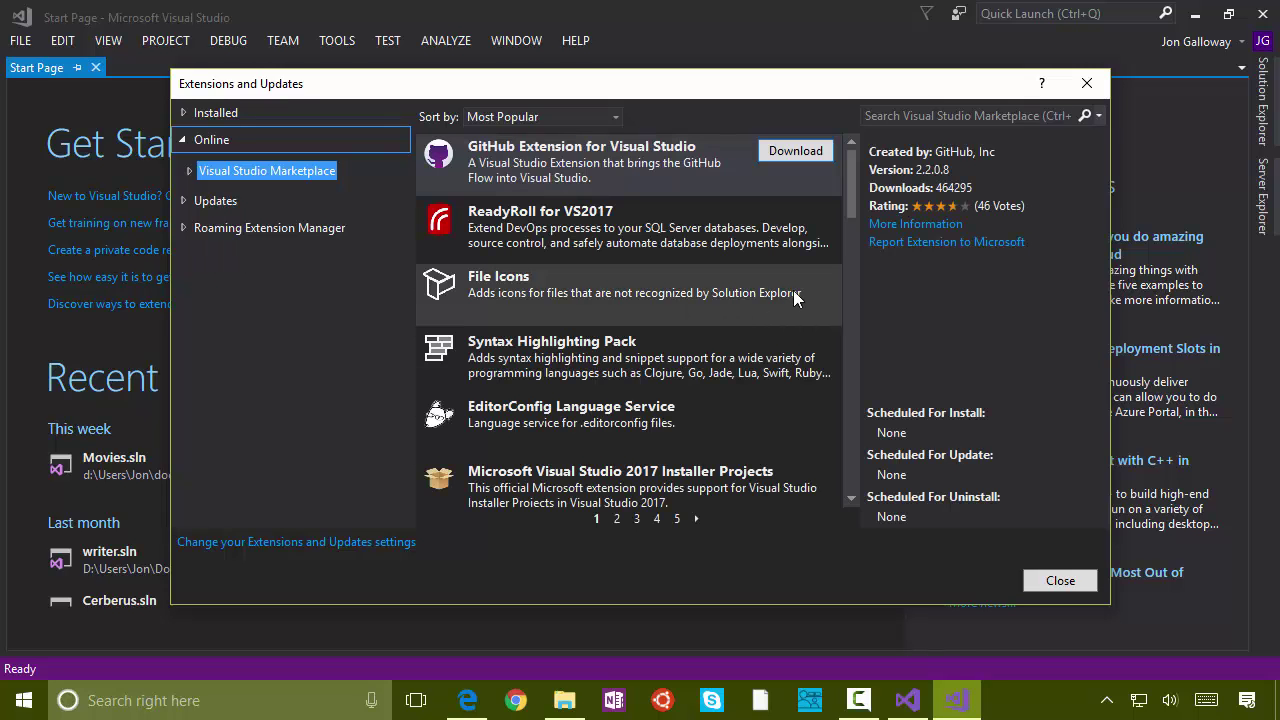
{"action": "scroll", "coordinate": [782, 318], "scroll_direction": "down", "scroll_amount": 3}
{"action": "scroll", "coordinate": [782, 314], "scroll_direction": "down", "scroll_amount": 5}
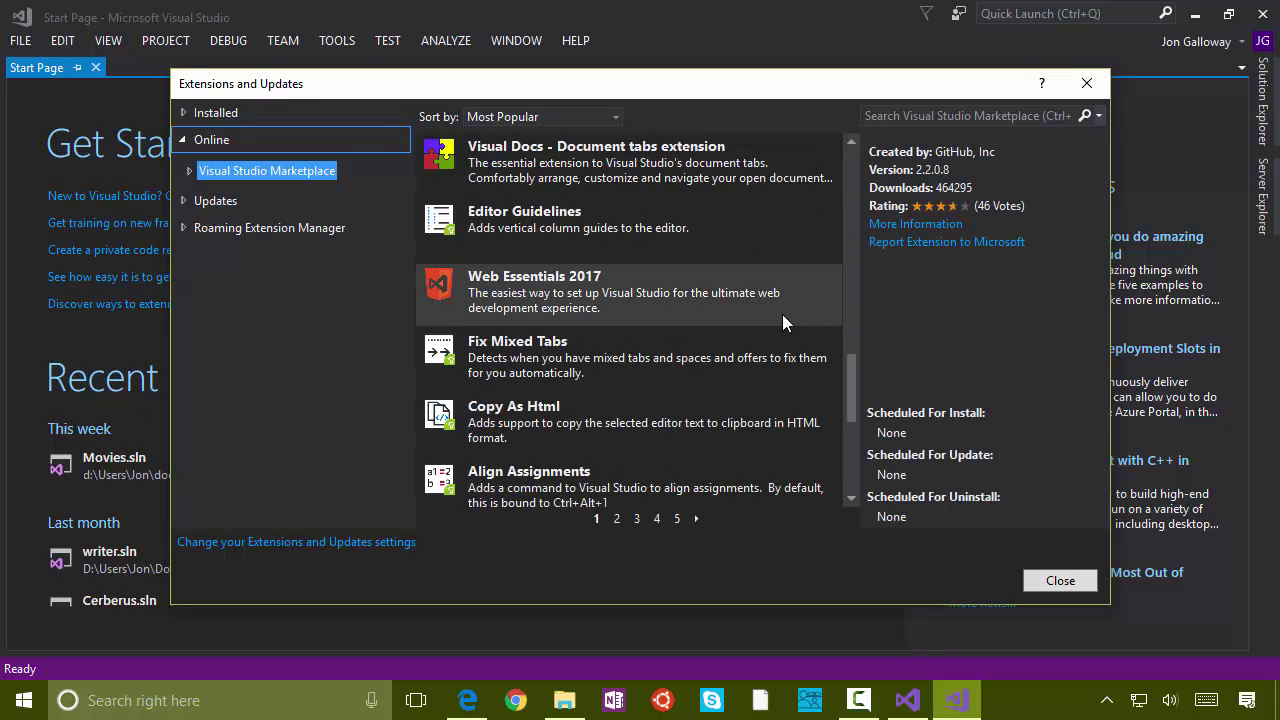
{"action": "scroll", "coordinate": [782, 314], "scroll_direction": "down", "scroll_amount": 3}
{"action": "scroll", "coordinate": [782, 315], "scroll_direction": "up", "scroll_amount": 10}
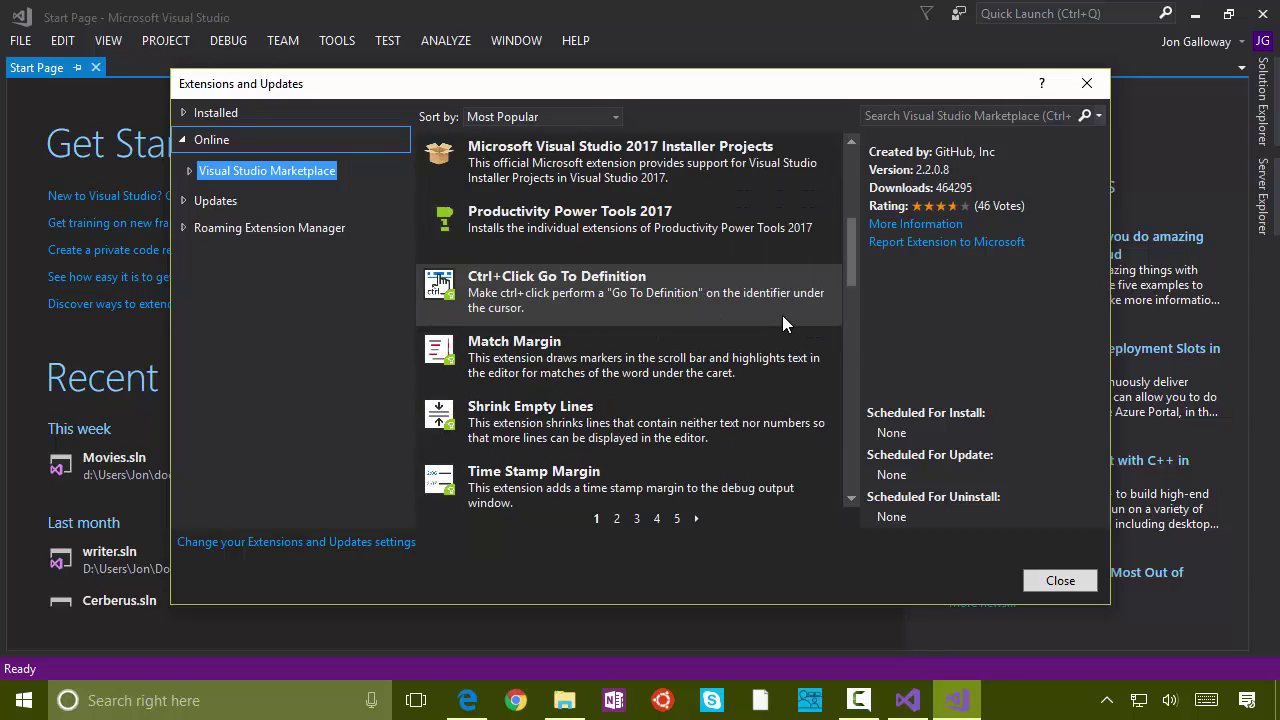